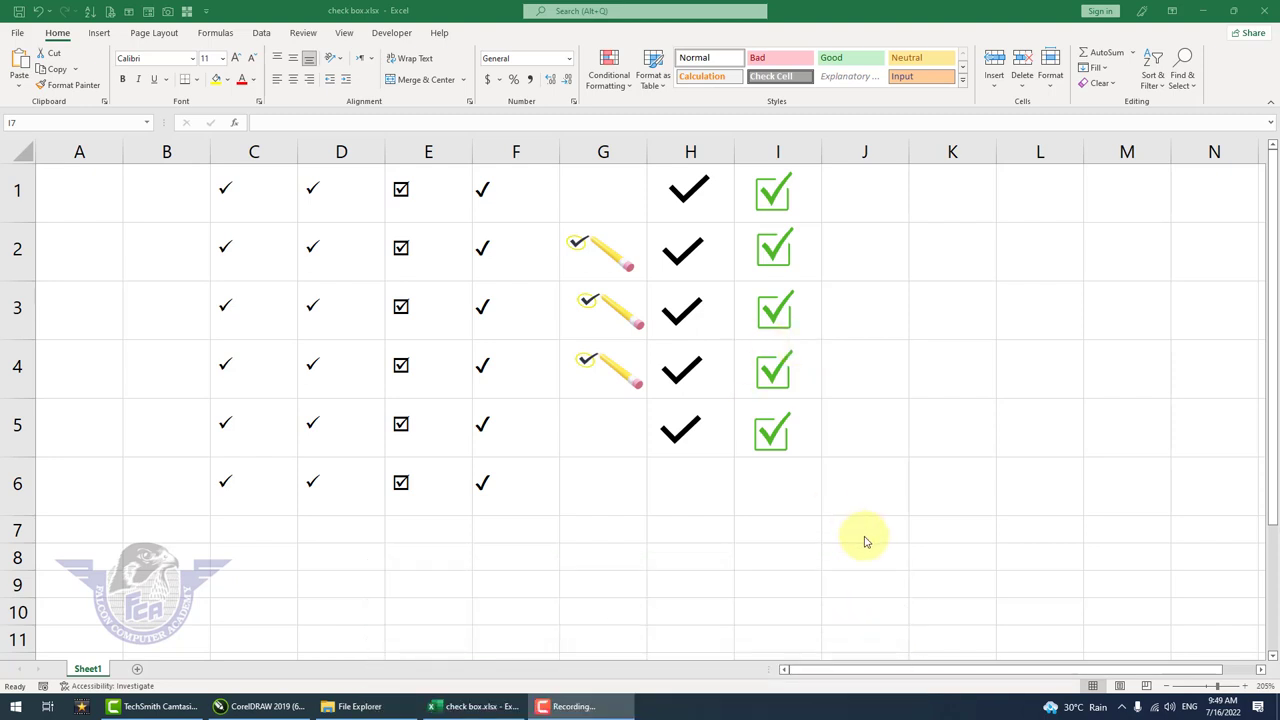
Add Sheet2, zoom the grid to about 334%, and select cell B2
left_click(782, 585)
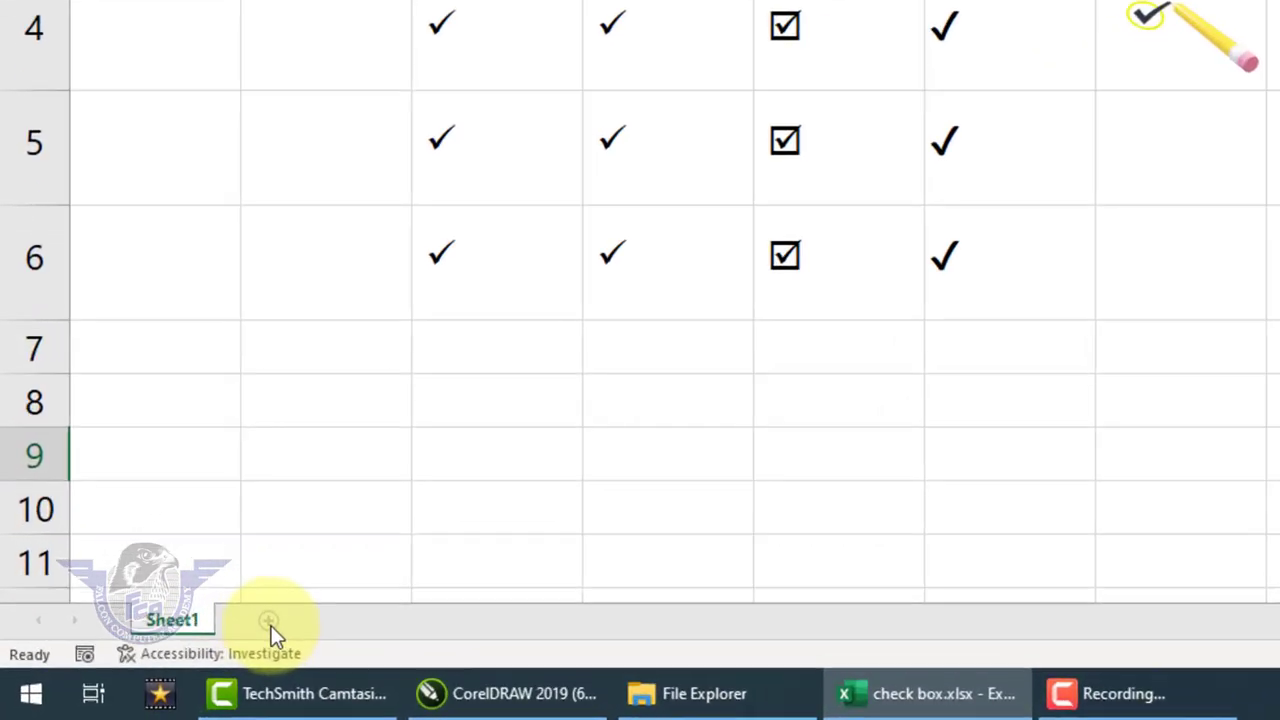
left_click(270, 622)
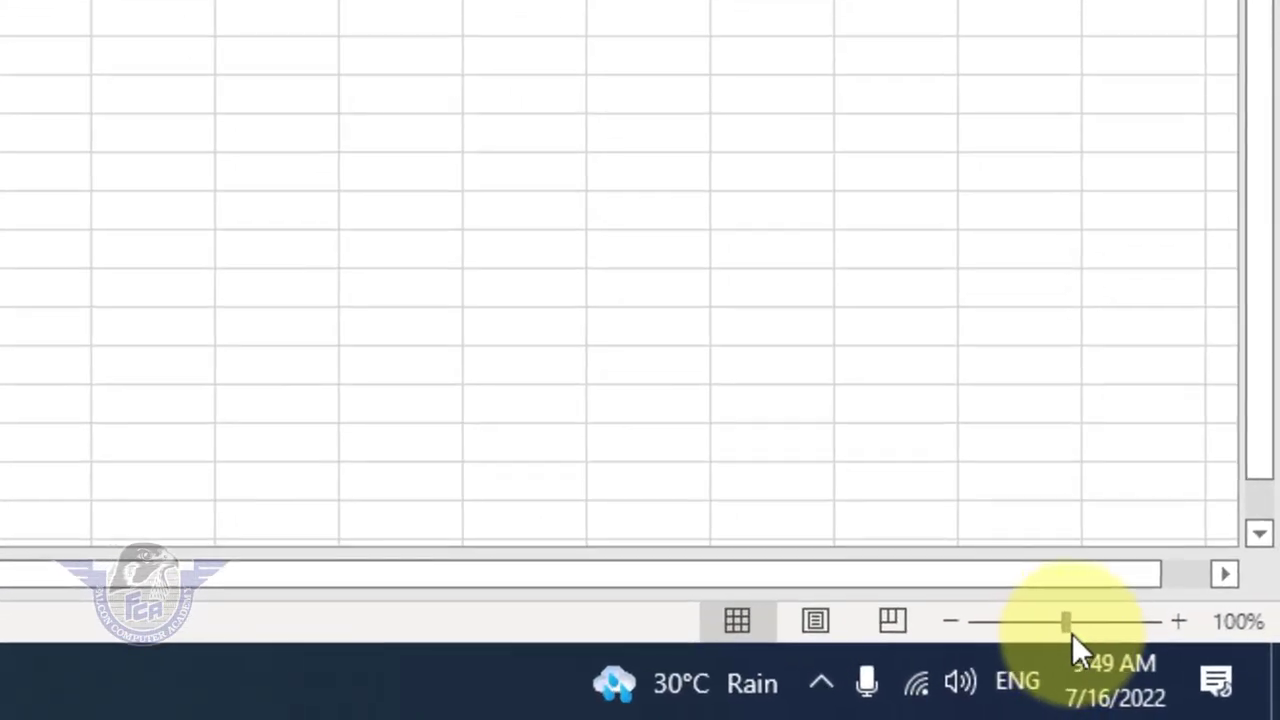
left_click_drag(1090, 638, 1105, 638)
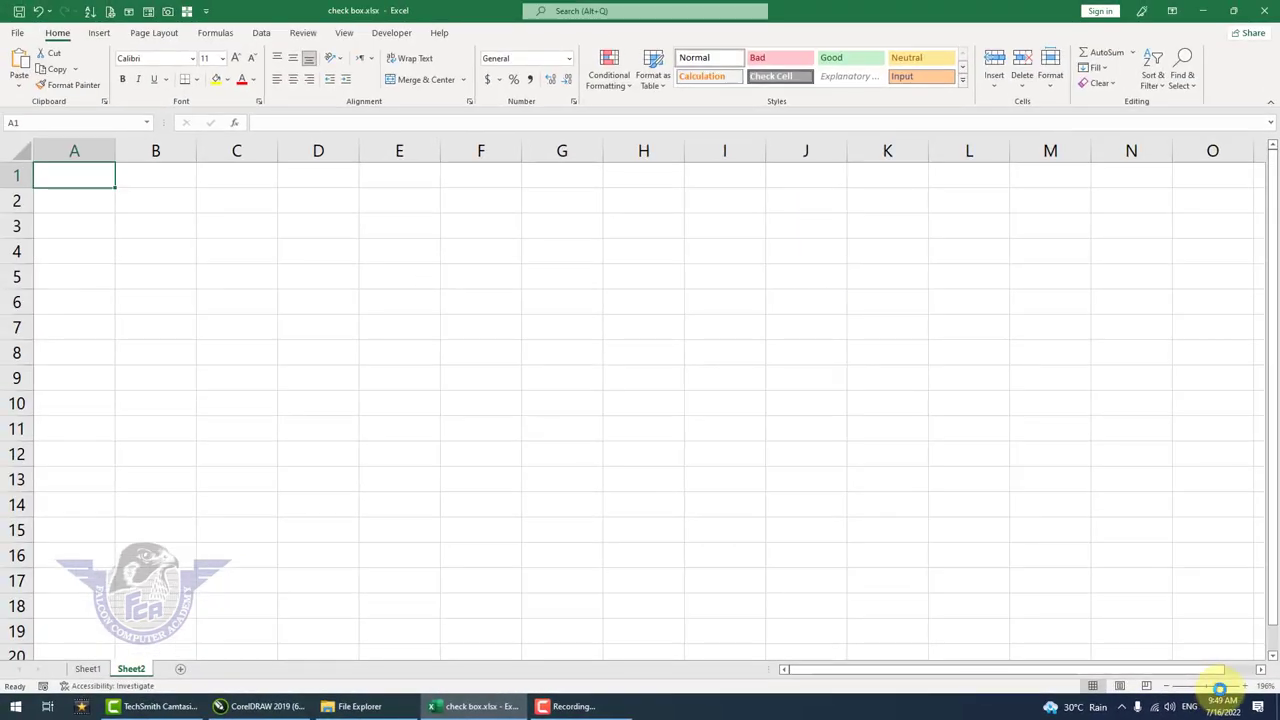
left_click_drag(1175, 677, 1178, 690)
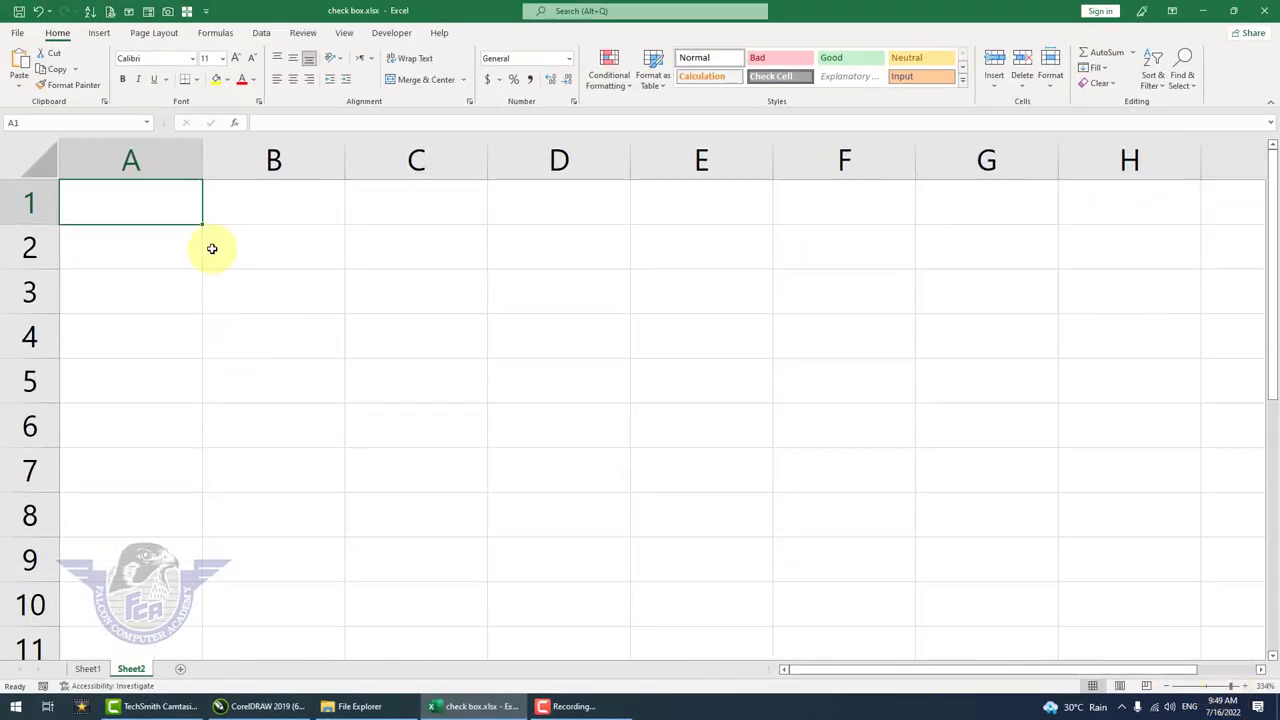
left_click(273, 272)
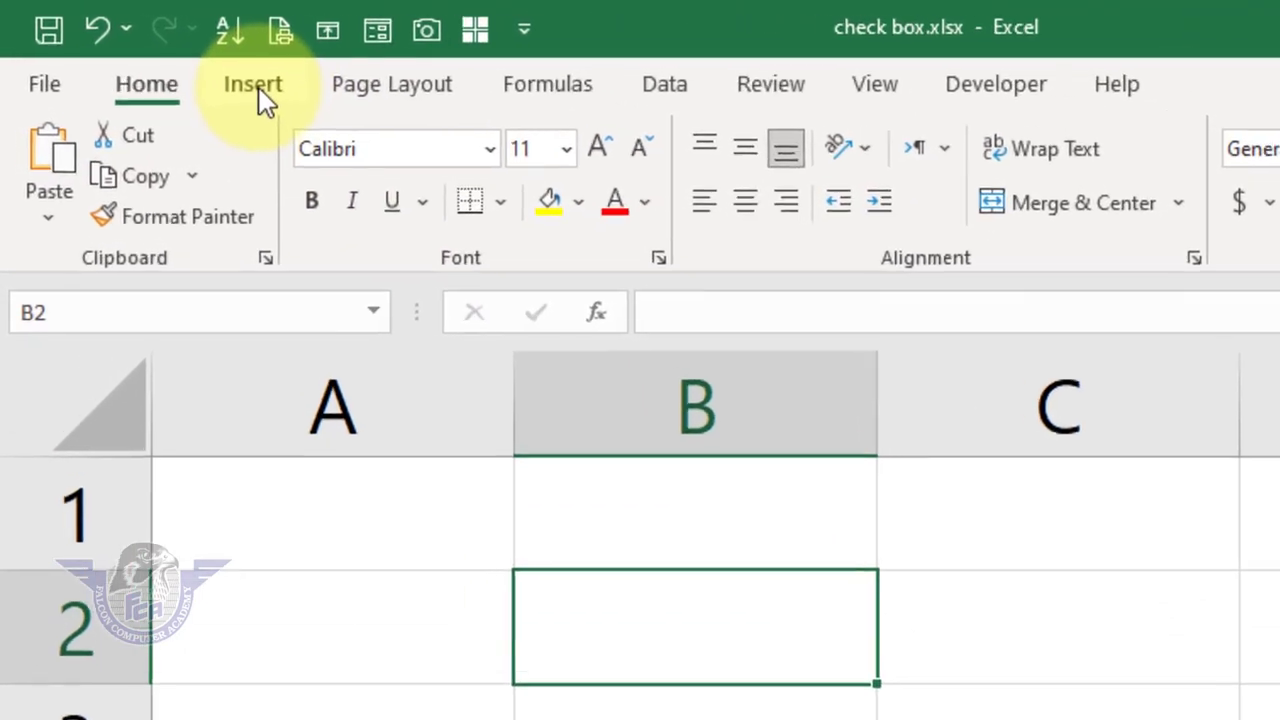
left_click(135, 45)
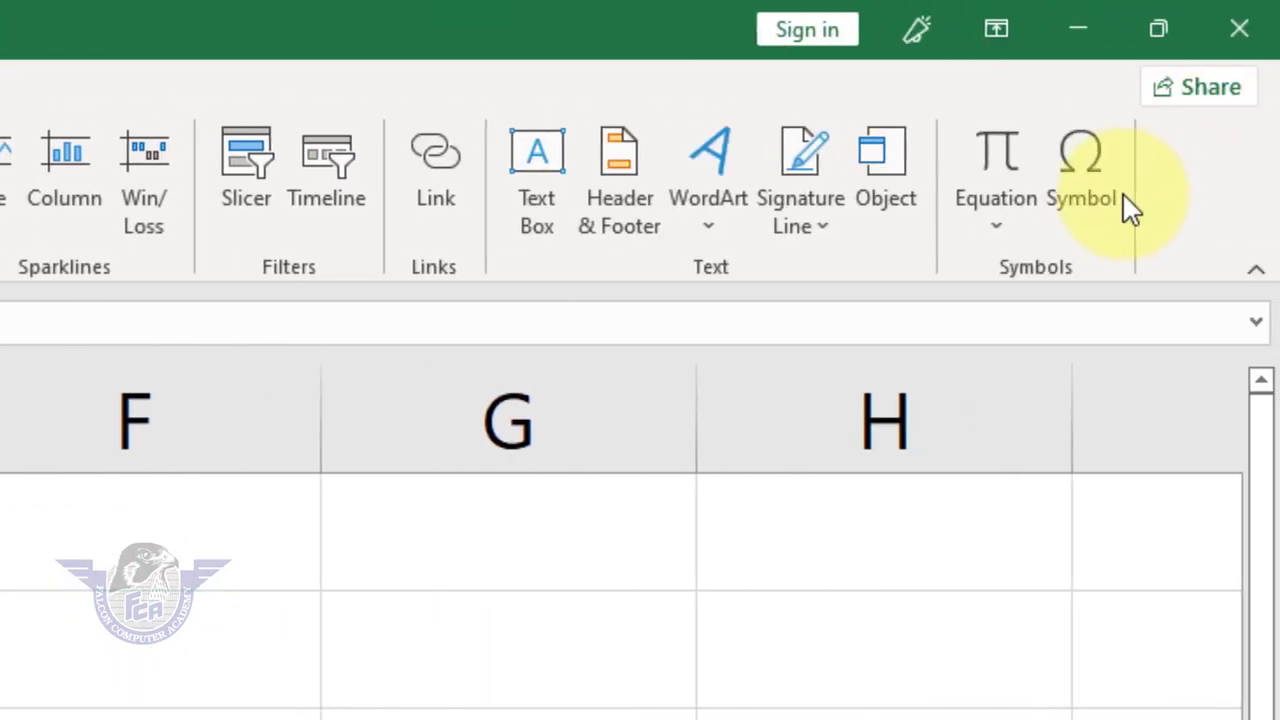
Insert the Wingdings check mark symbol (character 252) into cell B2
left_click(1099, 190)
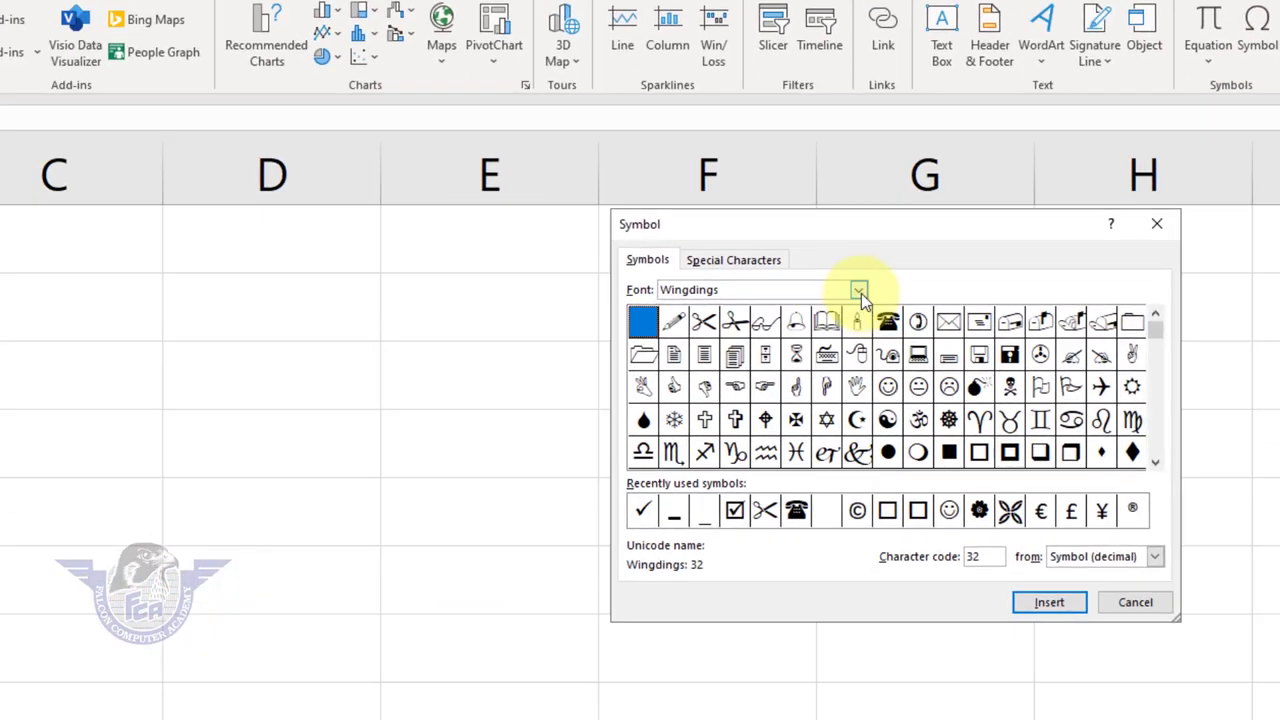
left_click(834, 310)
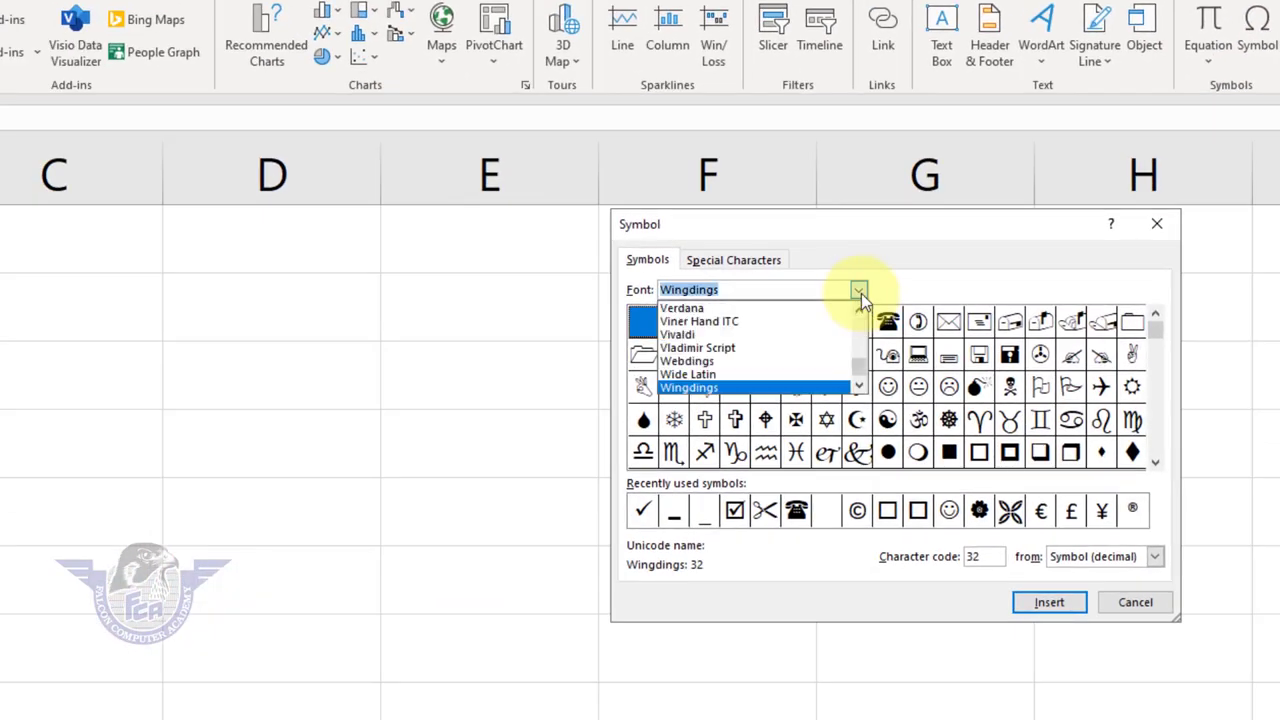
type("wind")
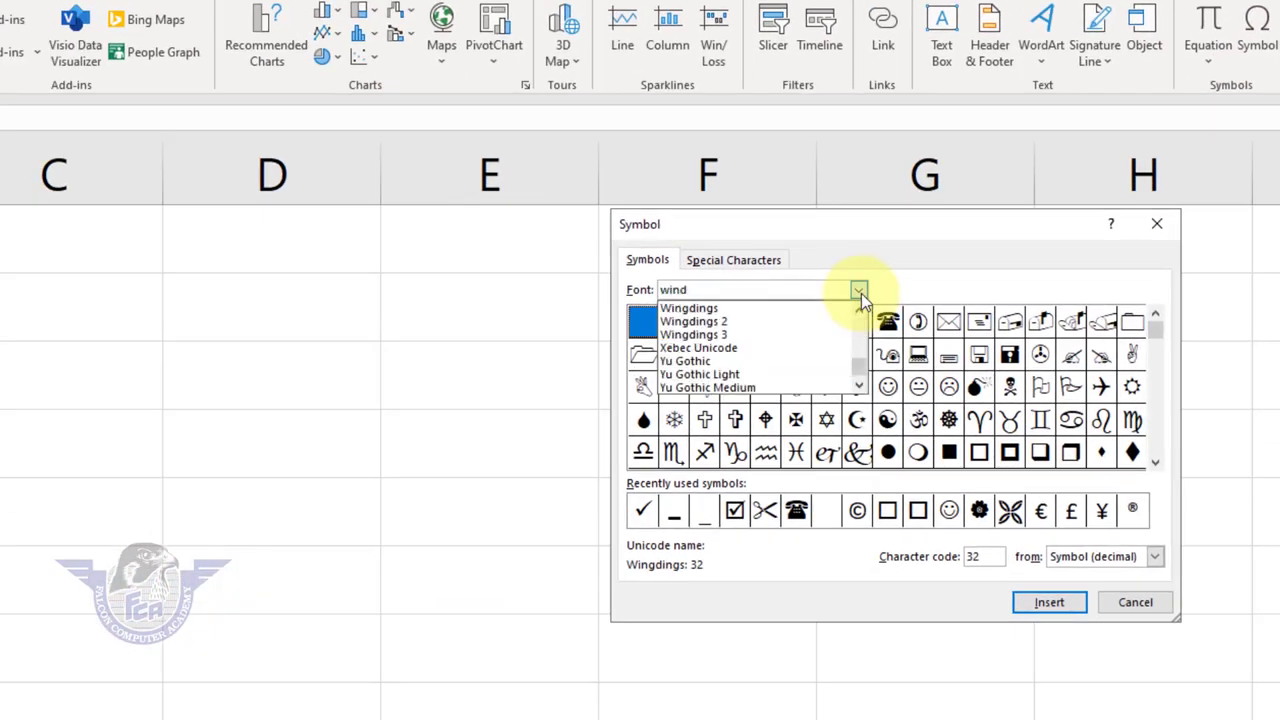
key("BackSpace")
key("BackSpace")
key("BackSpace")
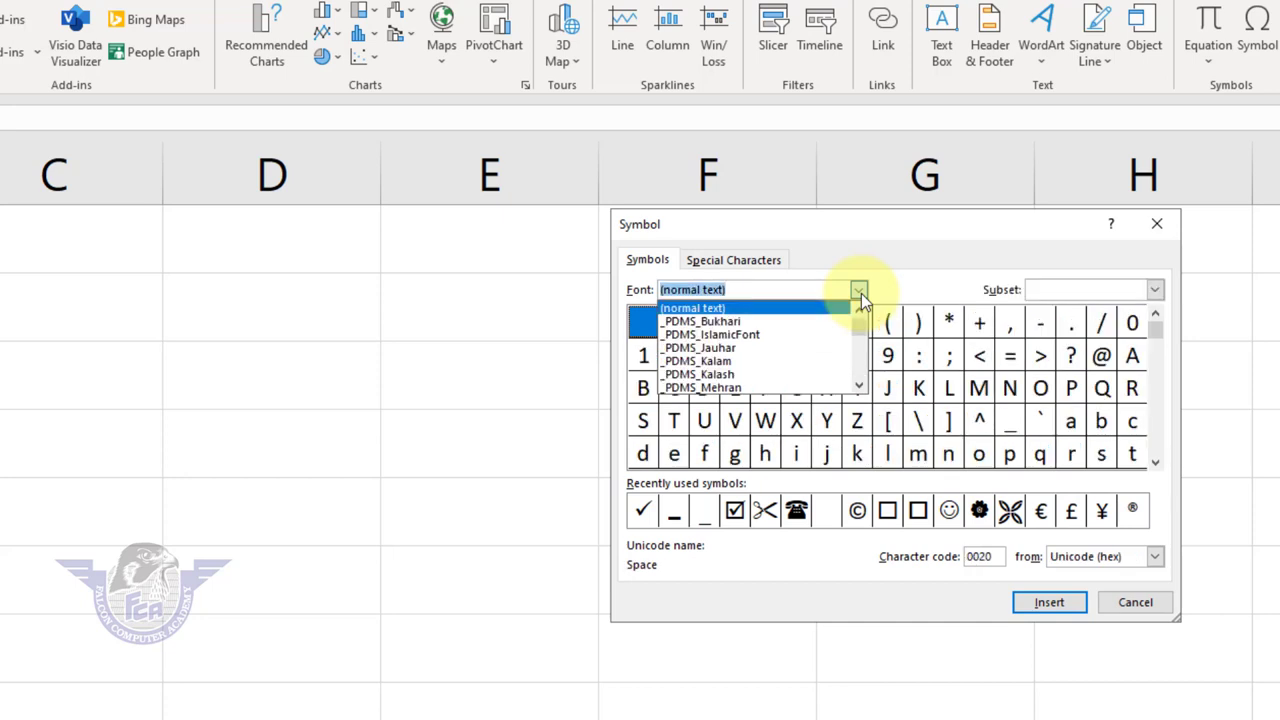
type("win")
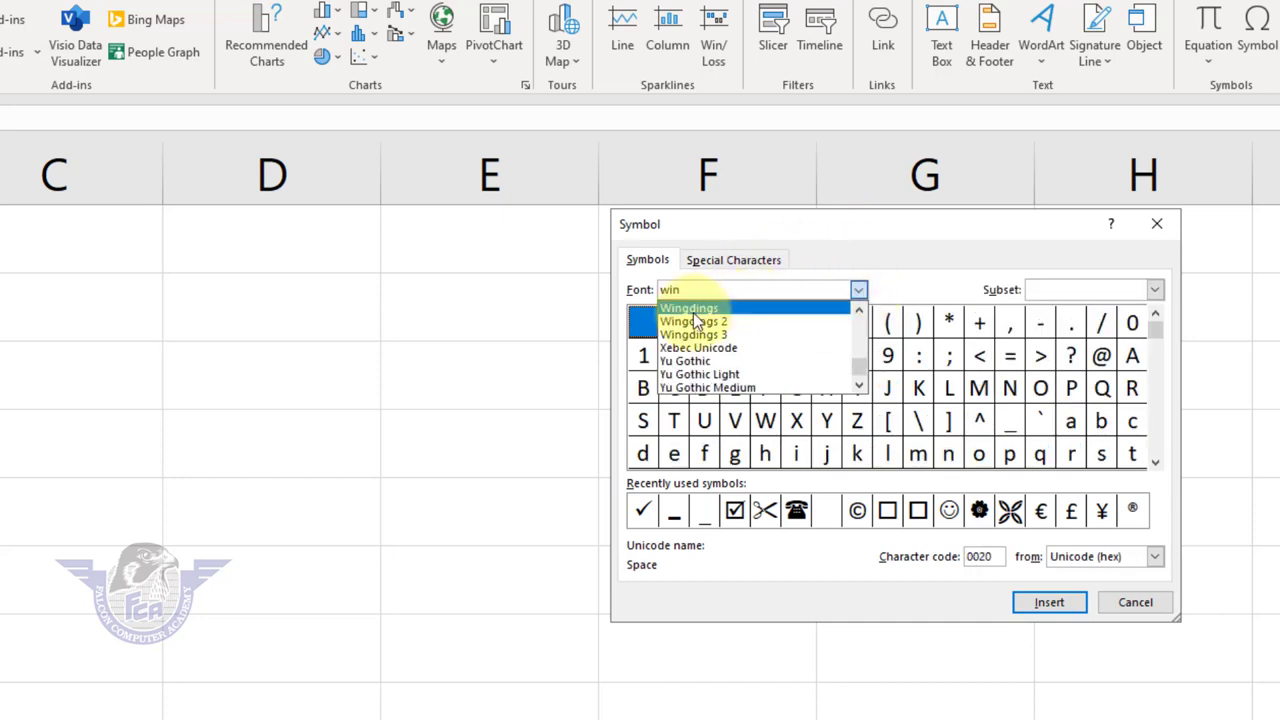
left_click(700, 310)
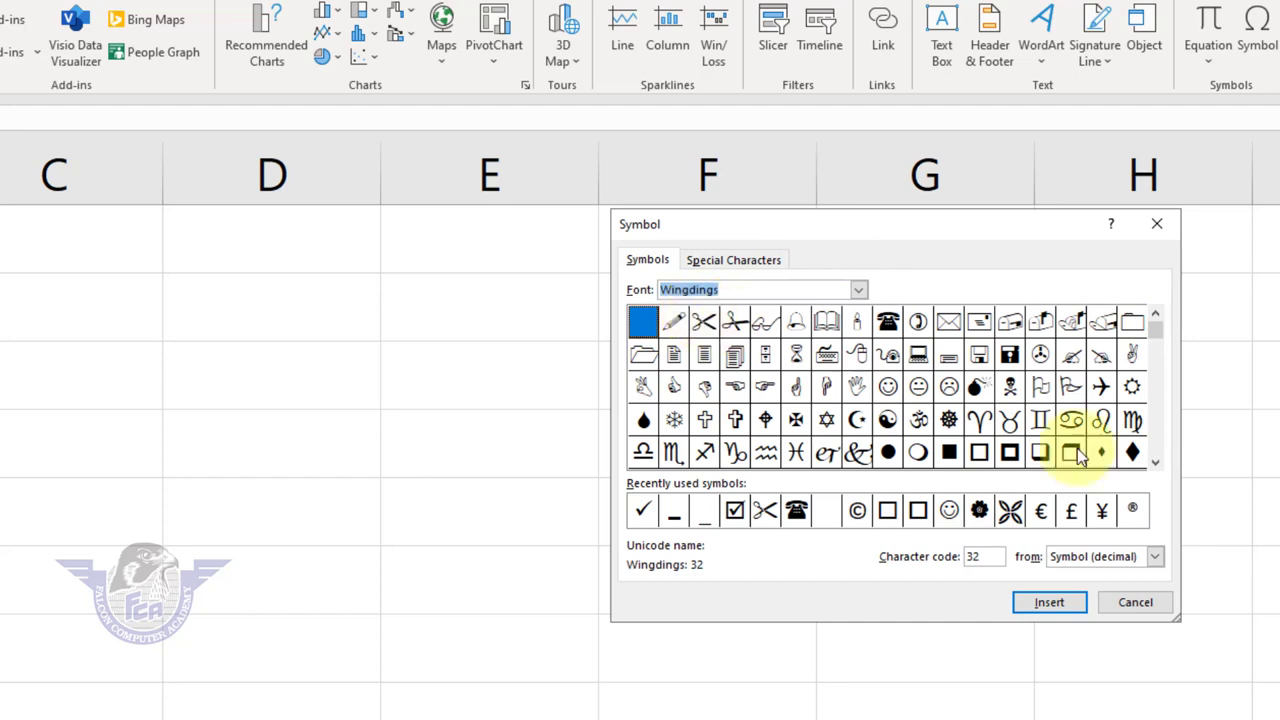
left_click_drag(1155, 328, 1160, 455)
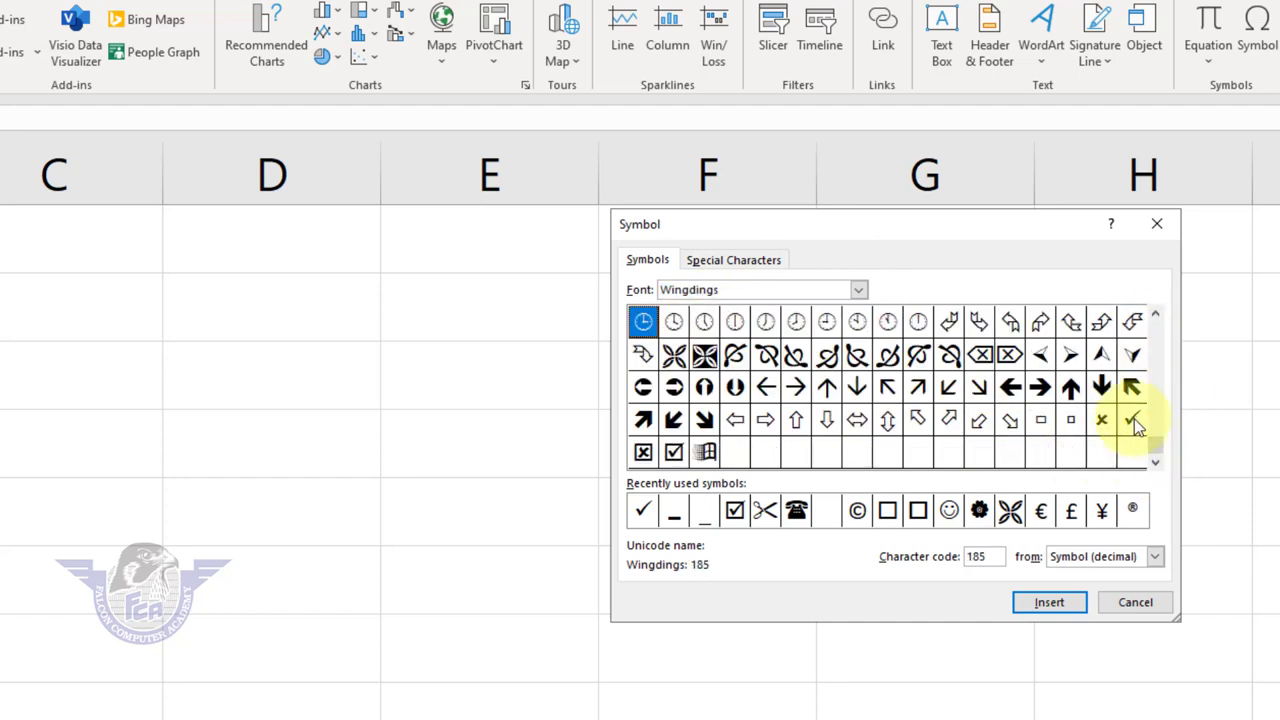
left_click(1134, 419)
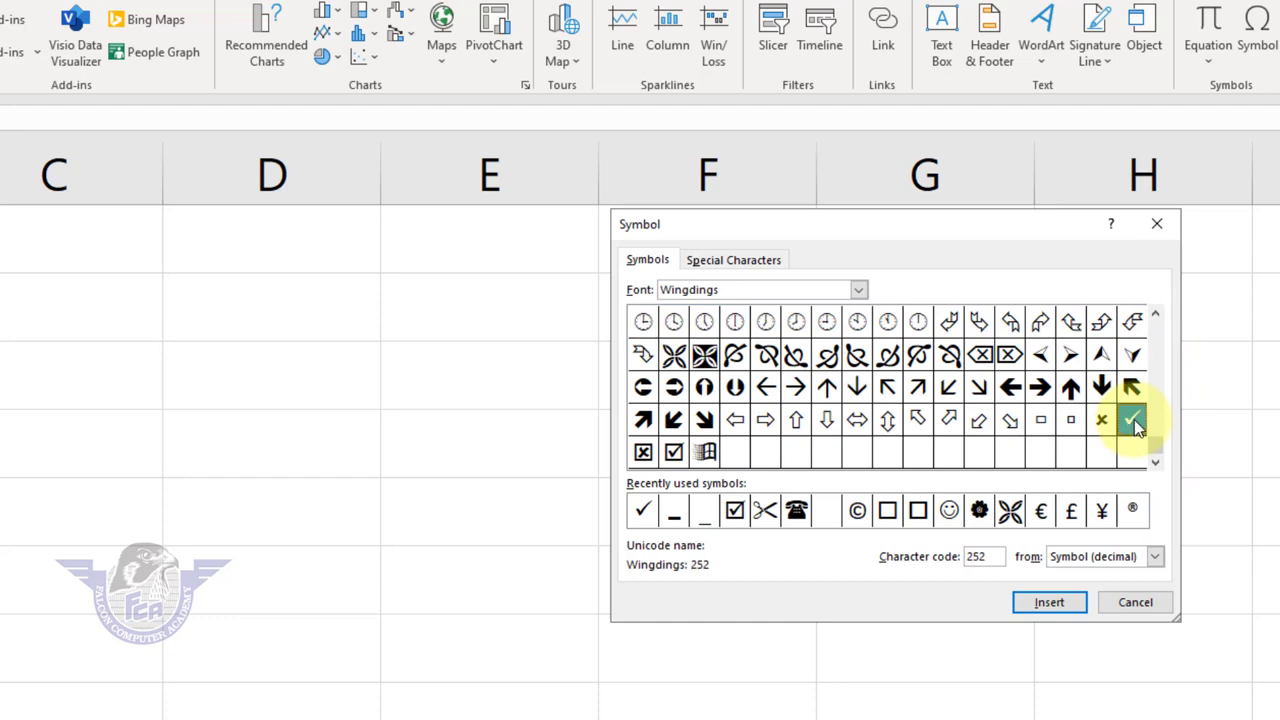
left_click(1062, 604)
left_click(1135, 602)
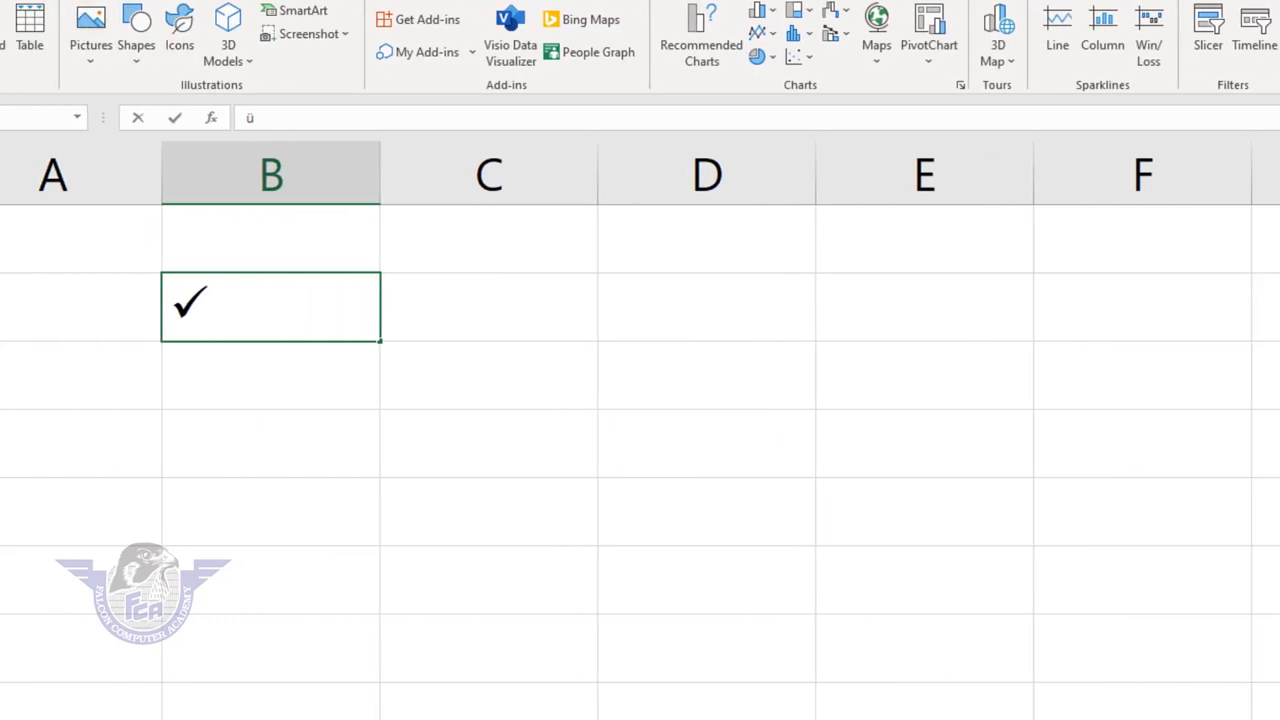
Fill the B2 check mark down through B9
key("Return")
left_click(380, 320)
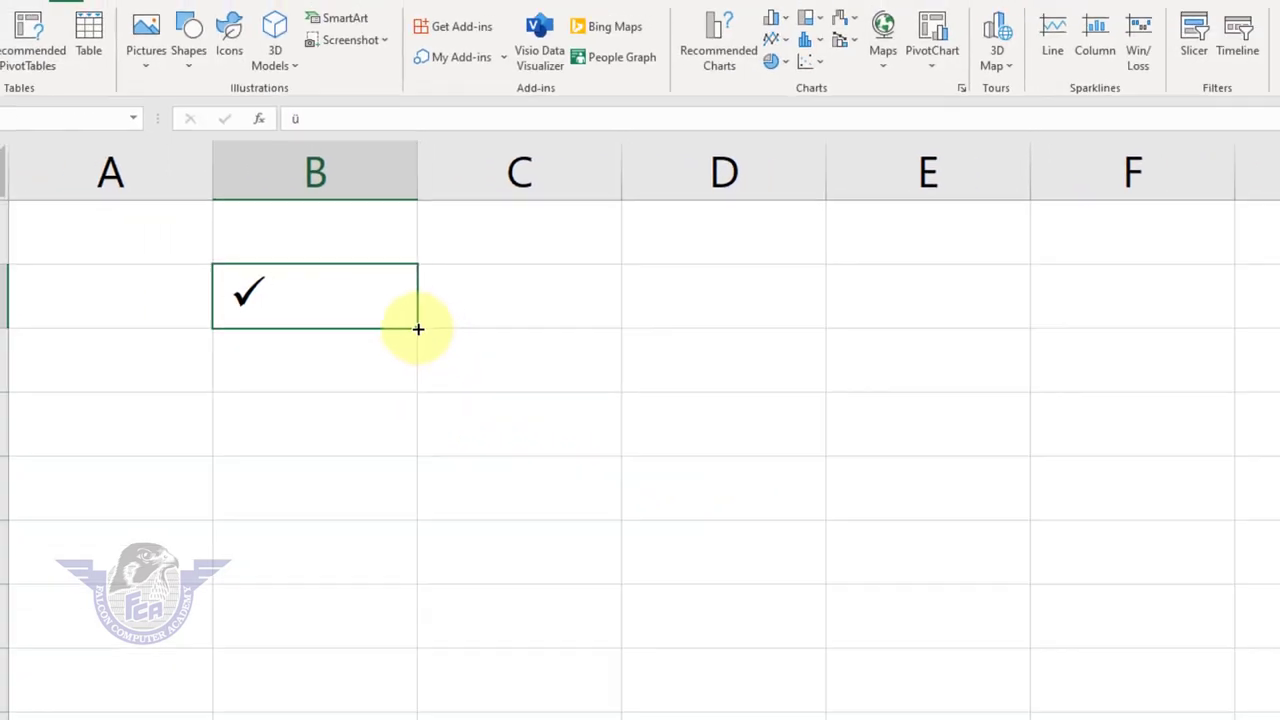
left_click_drag(351, 284, 320, 582)
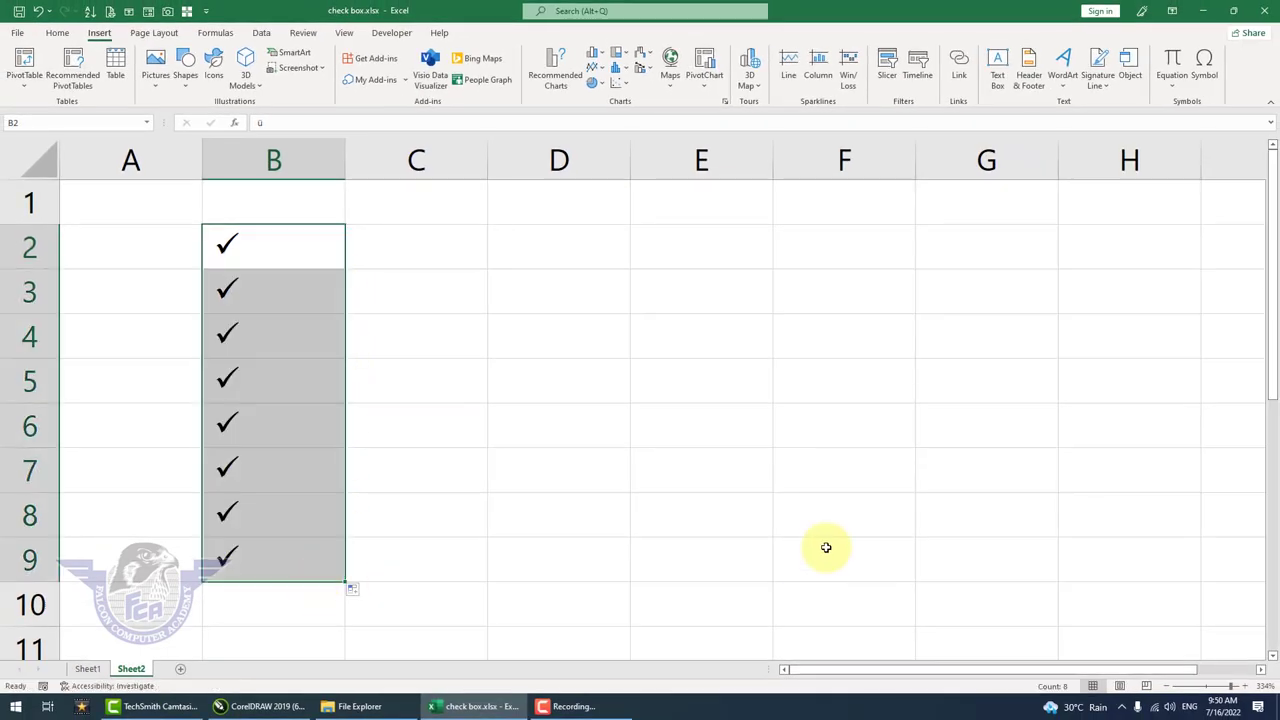
Enter Alt code 0252 in cell C2 to produce the ü character
left_click(408, 248)
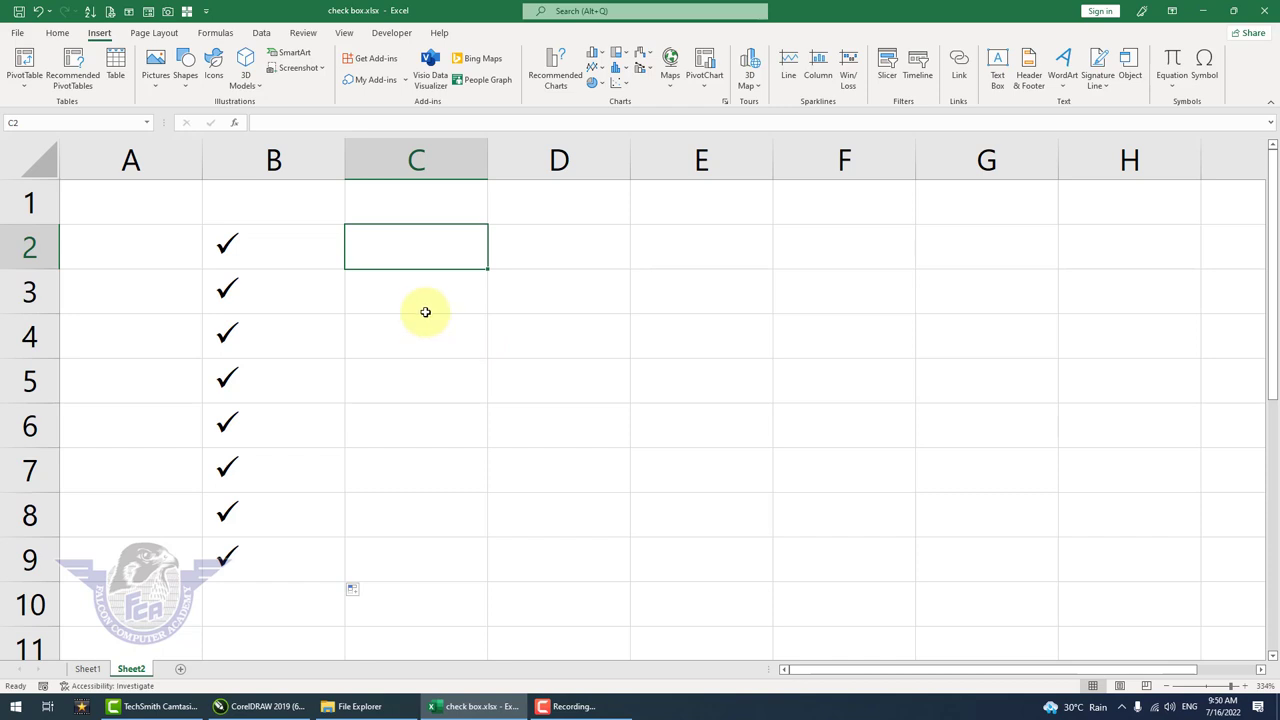
key("alt")
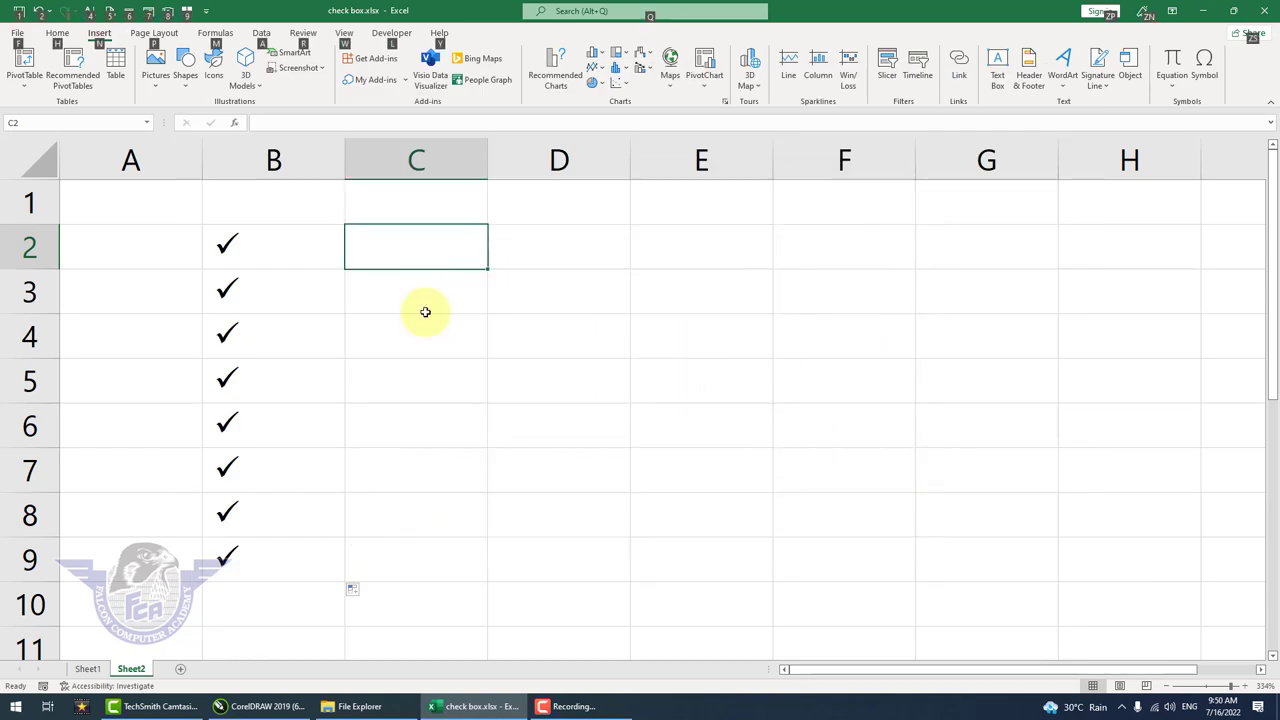
key("0")
key("2")
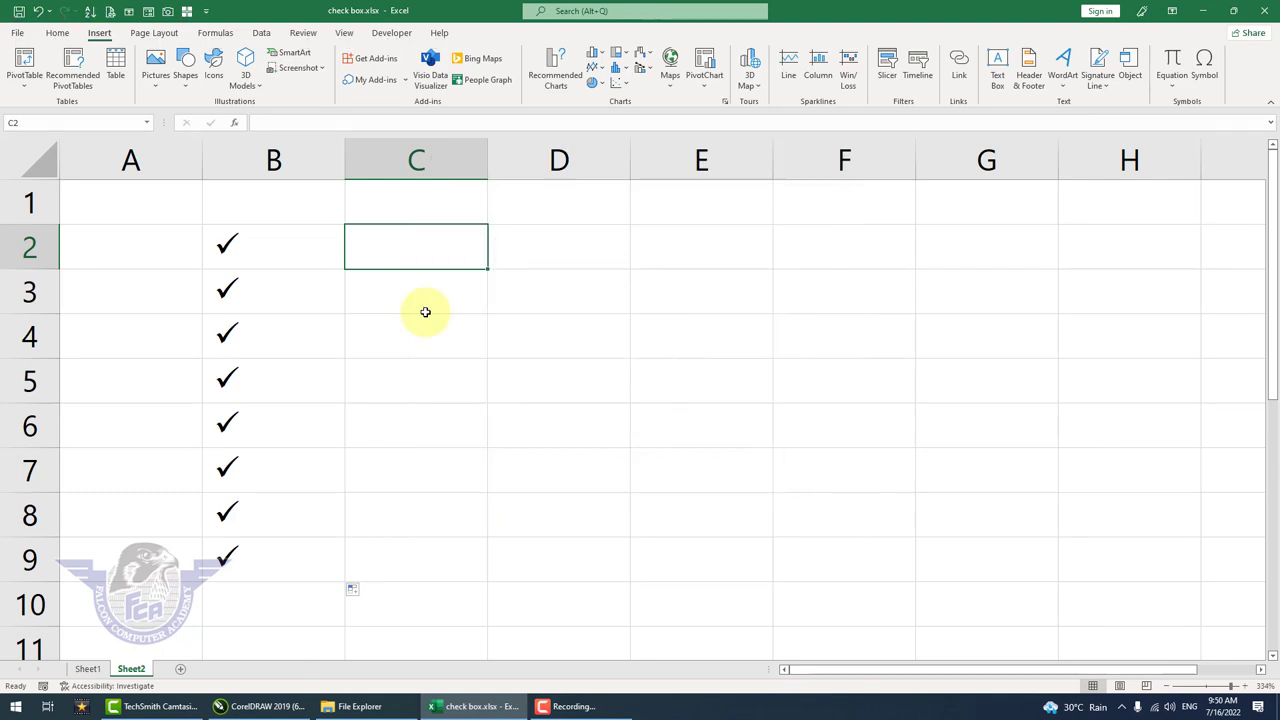
type("ü")
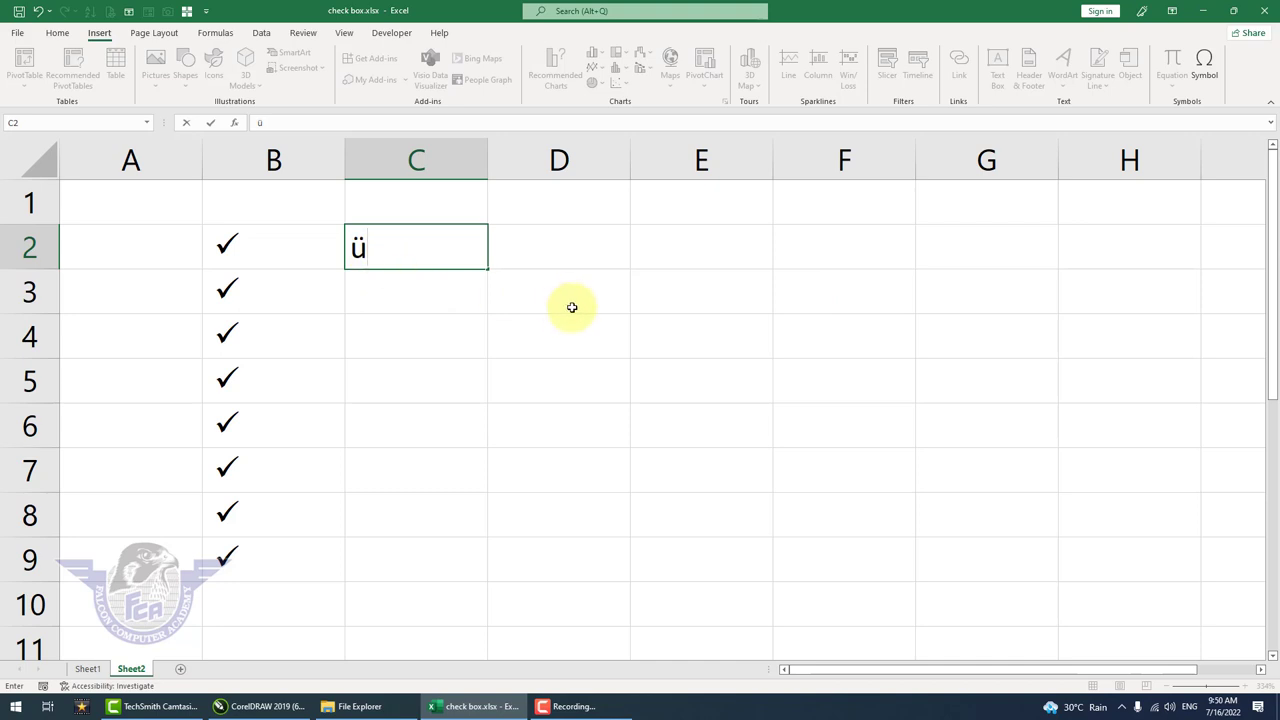
left_click(571, 307)
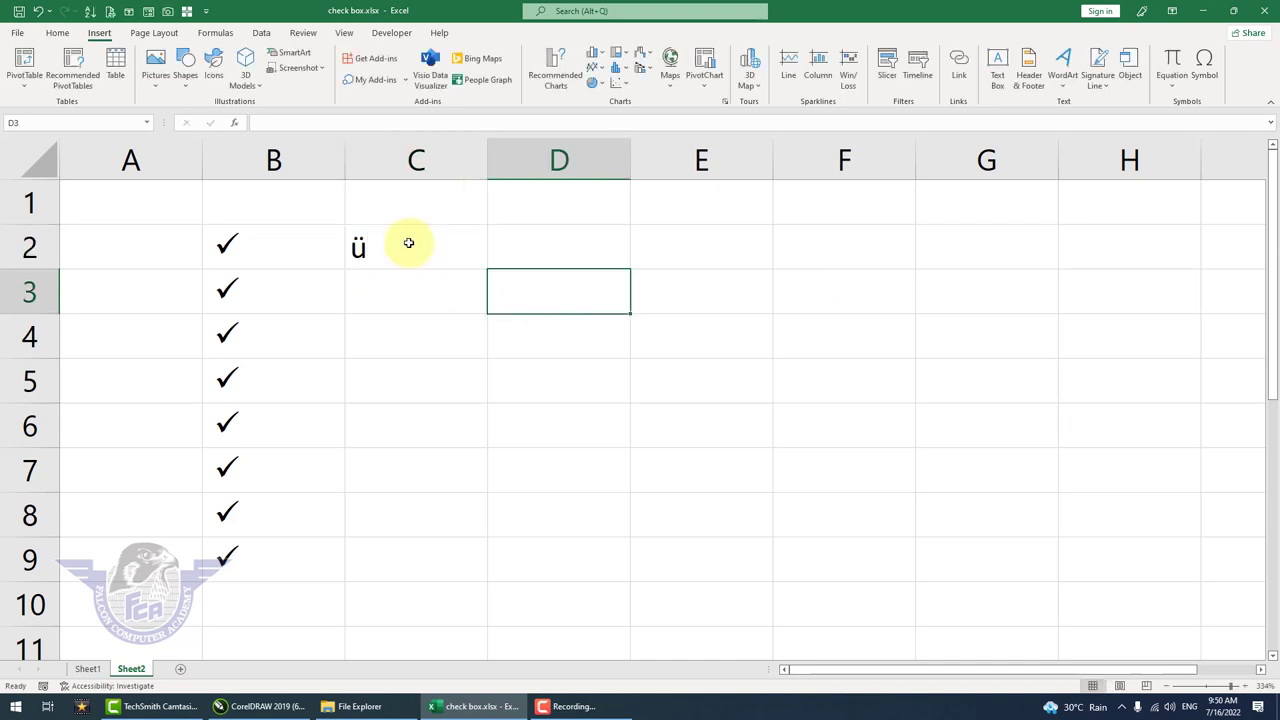
left_click(409, 243)
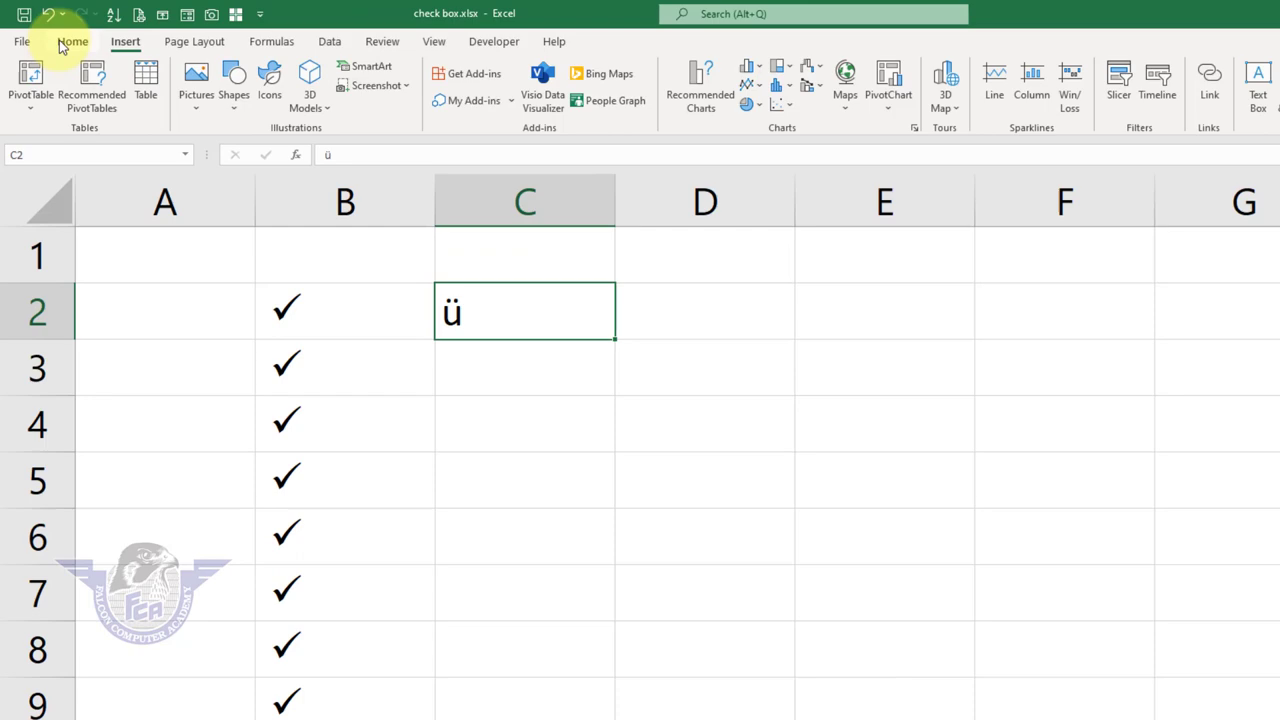
Set C2's font to Wingdings and fill its check mark down to C9
left_click(55, 32)
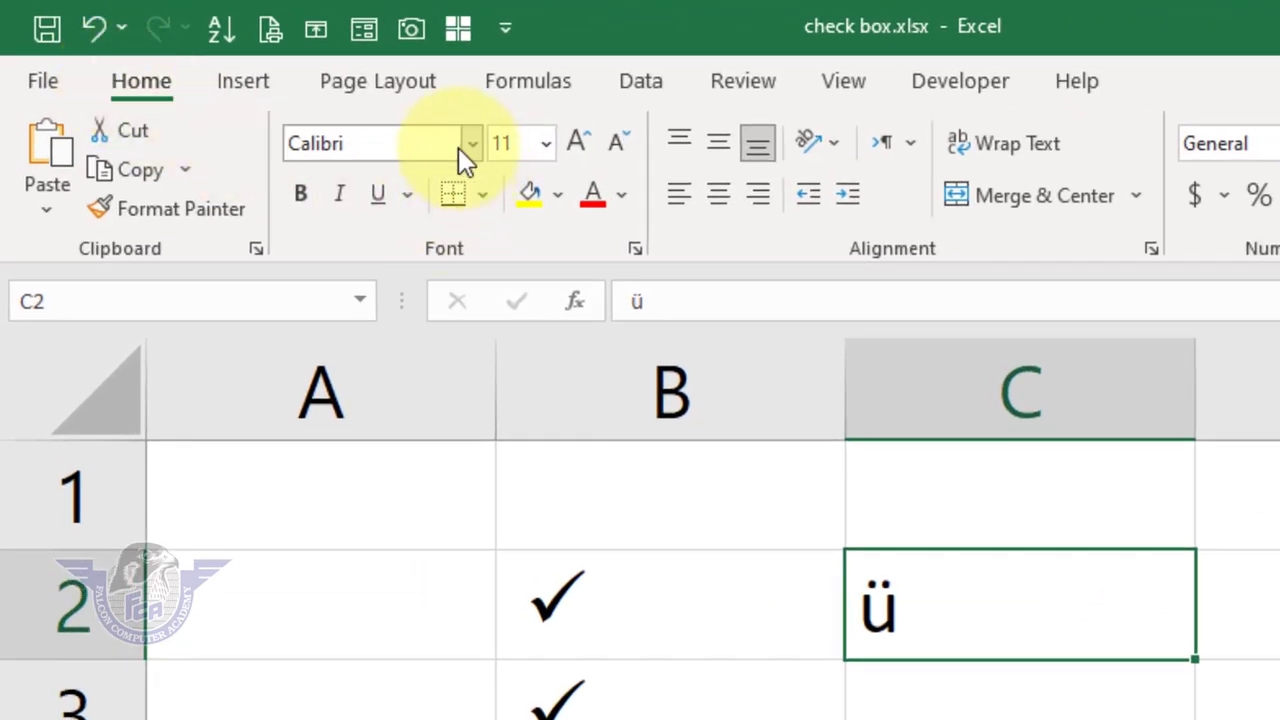
left_click(472, 145)
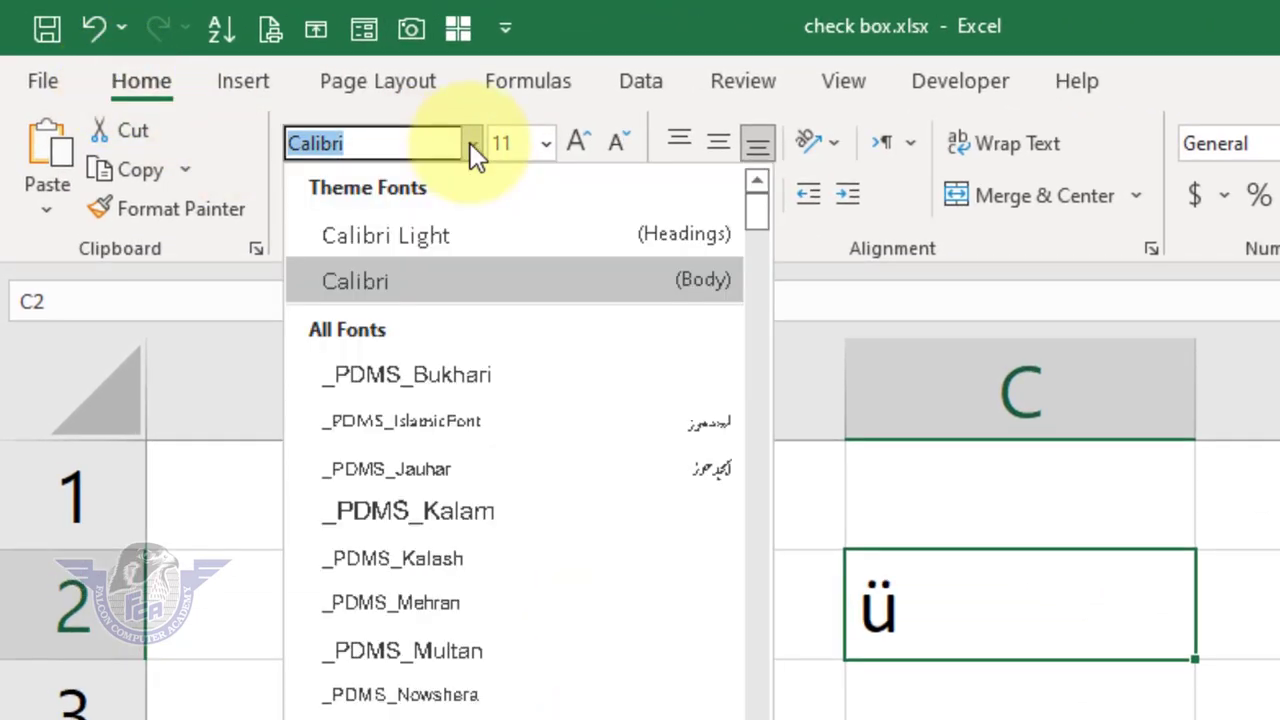
type("Wingdings")
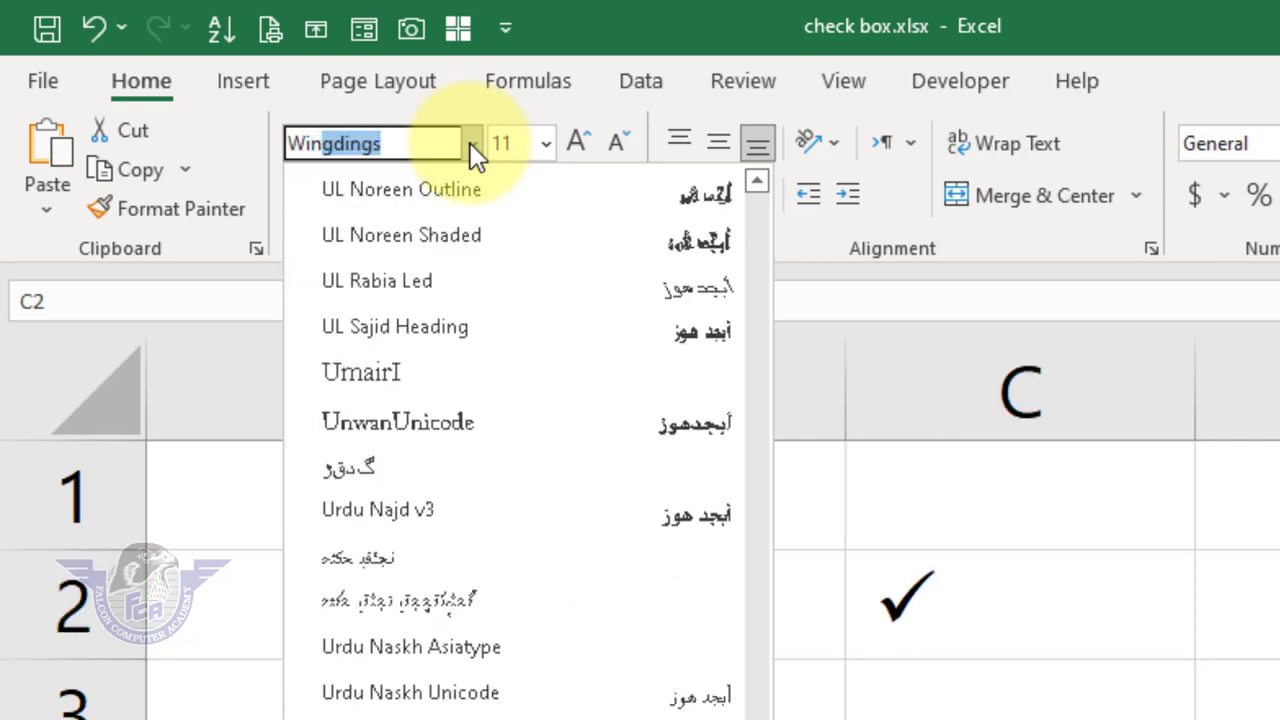
key("Return")
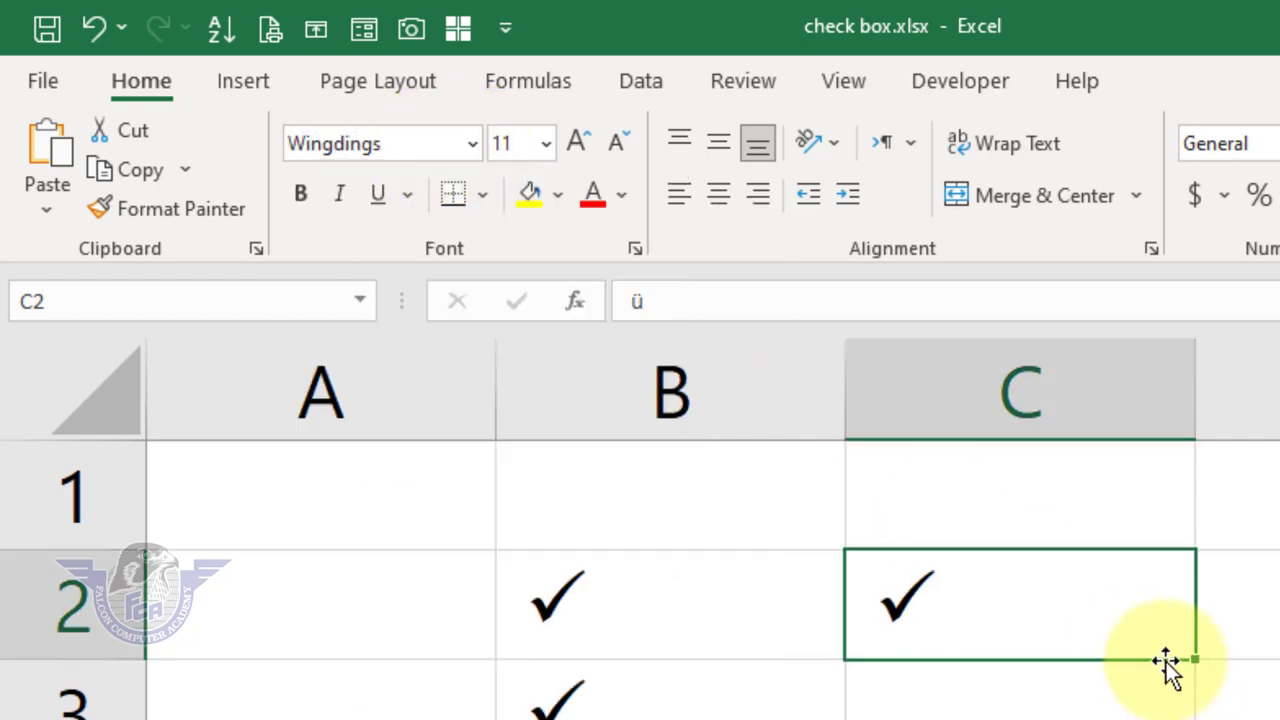
left_click_drag(1198, 660, 466, 572)
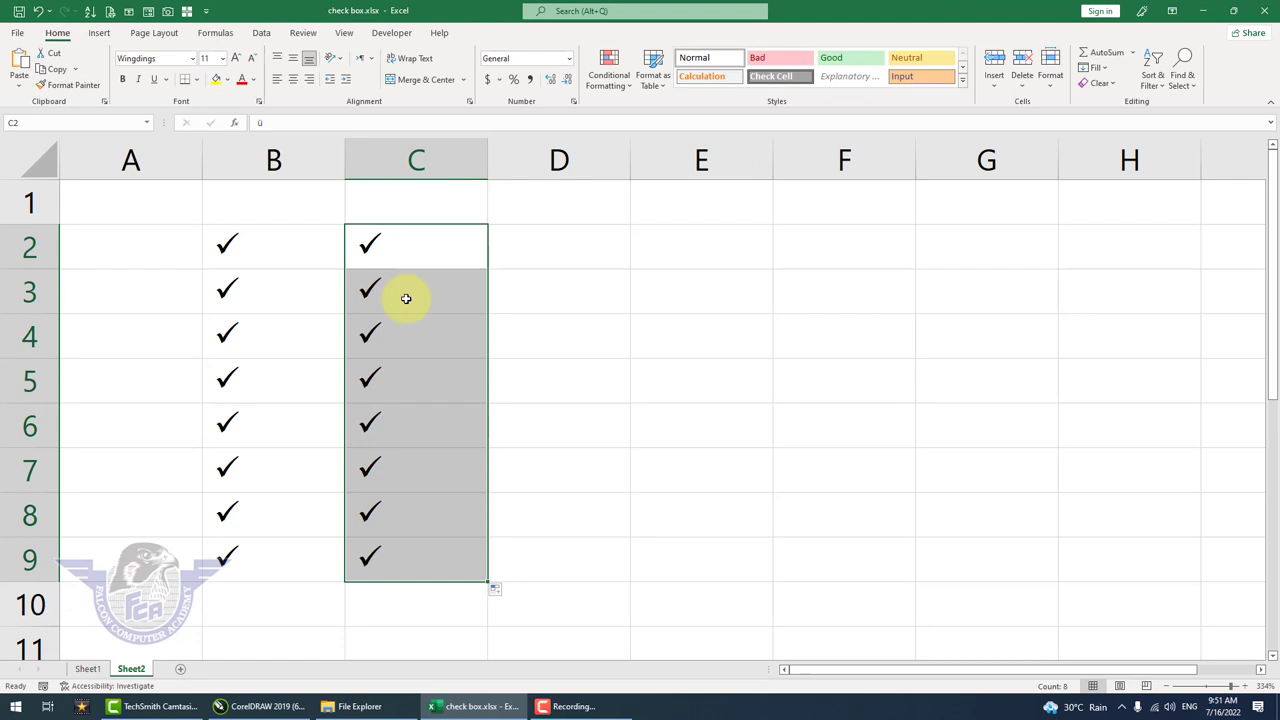
left_click(547, 261)
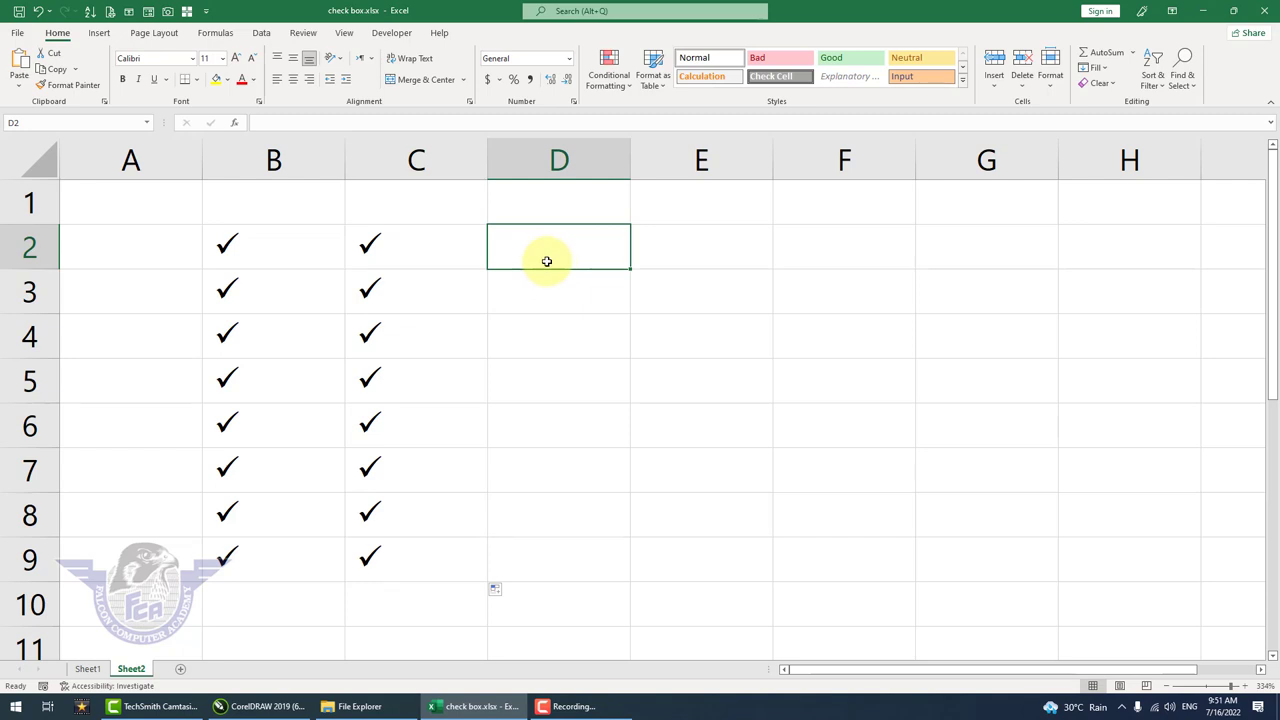
Enter the Alt+0254 character þ in cell D2
key("alt")
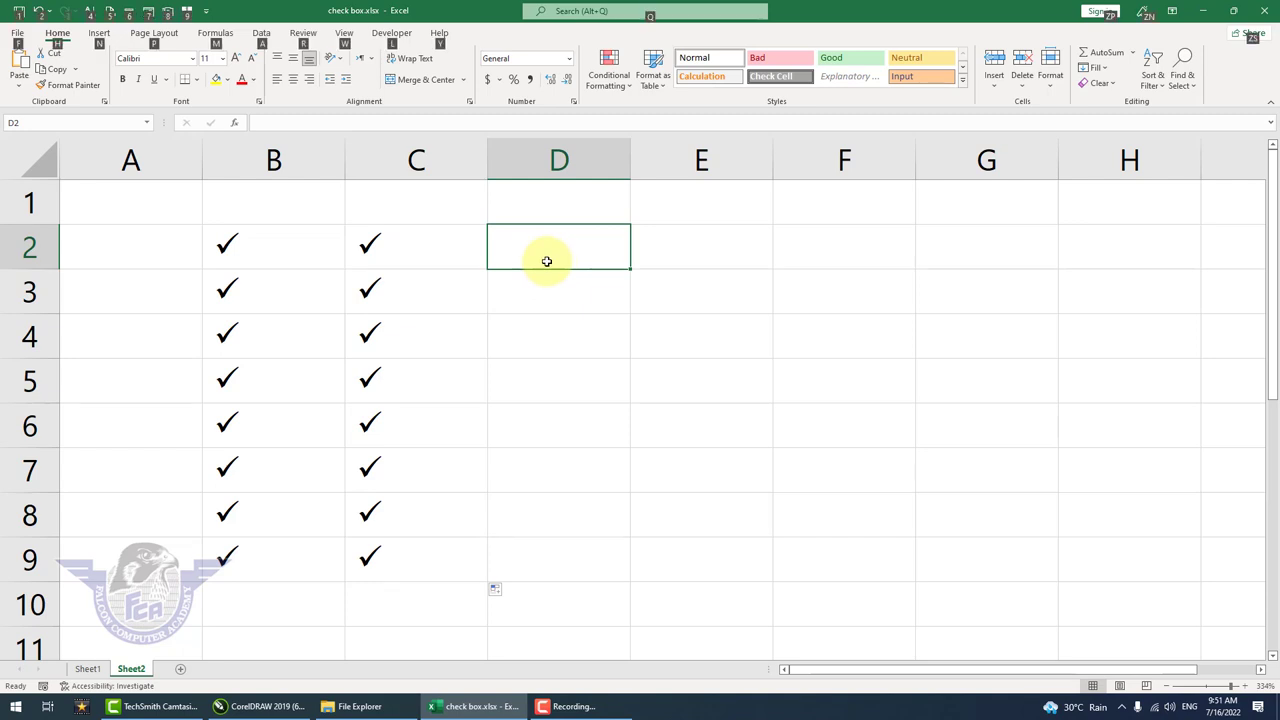
key("alt")
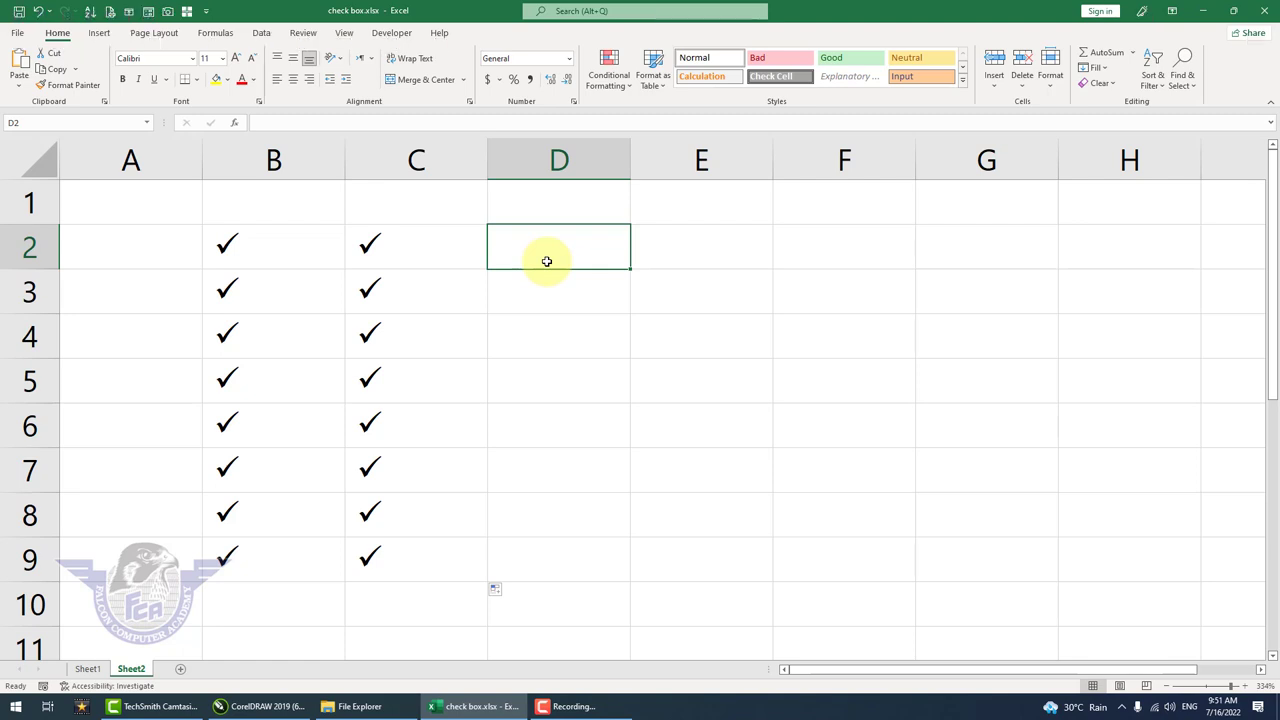
type("þ")
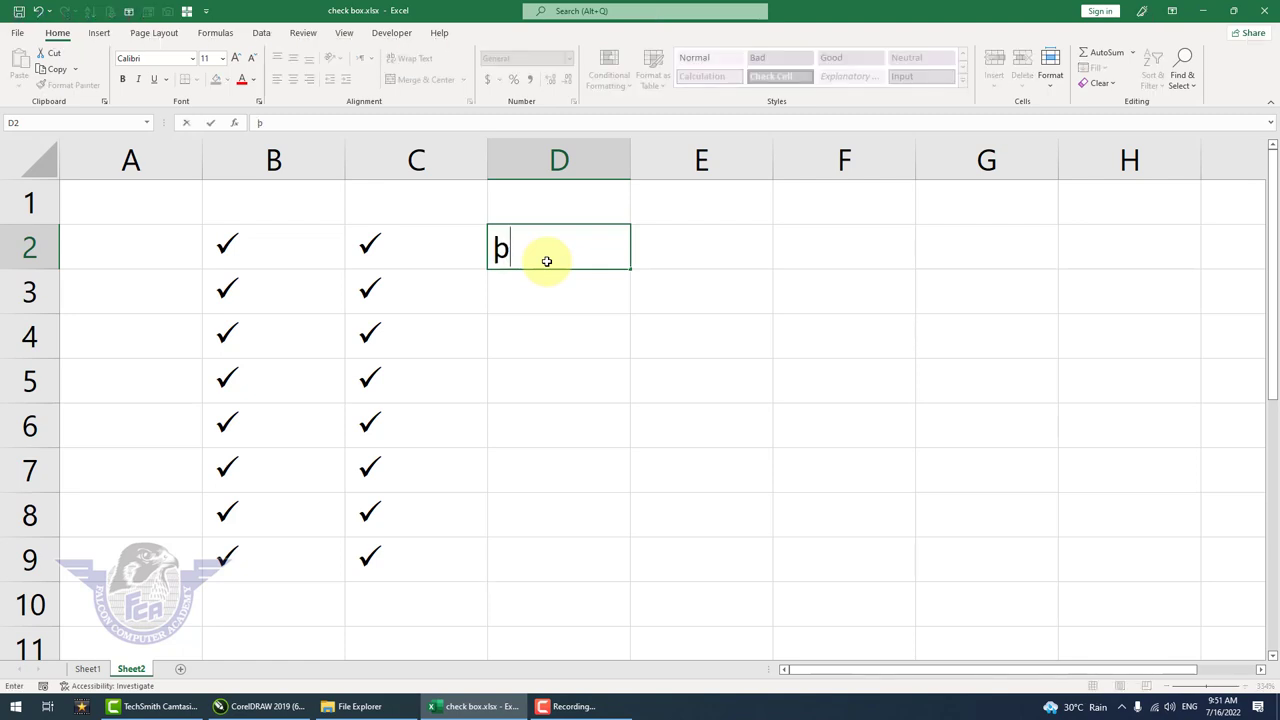
left_click(849, 247)
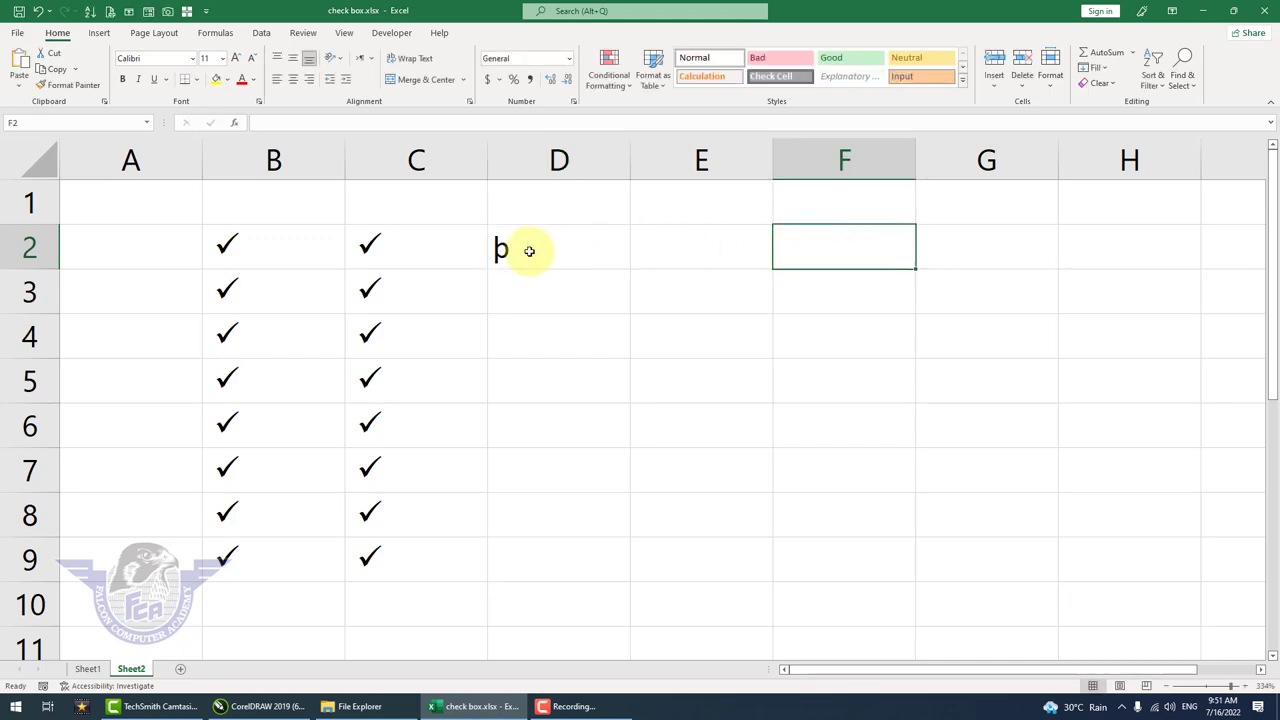
left_click(529, 251)
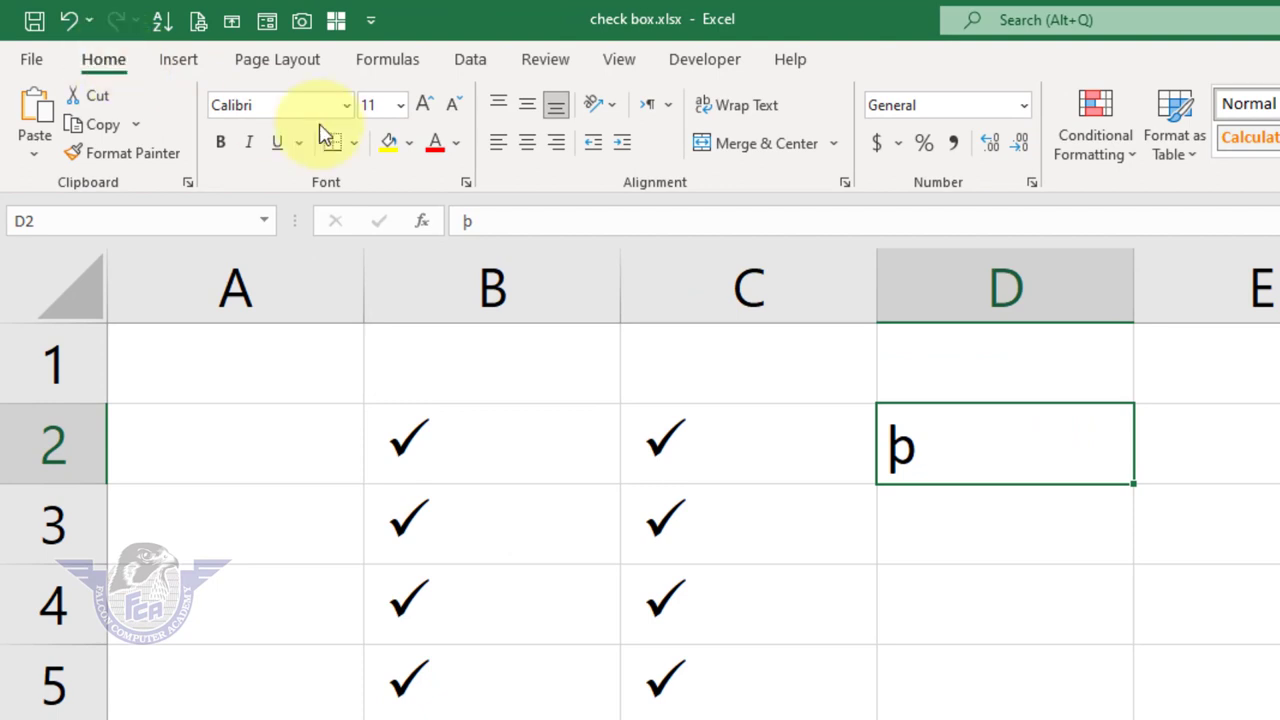
Format D2 in Wingdings as a checked box and fill it down to D9
left_click(348, 106)
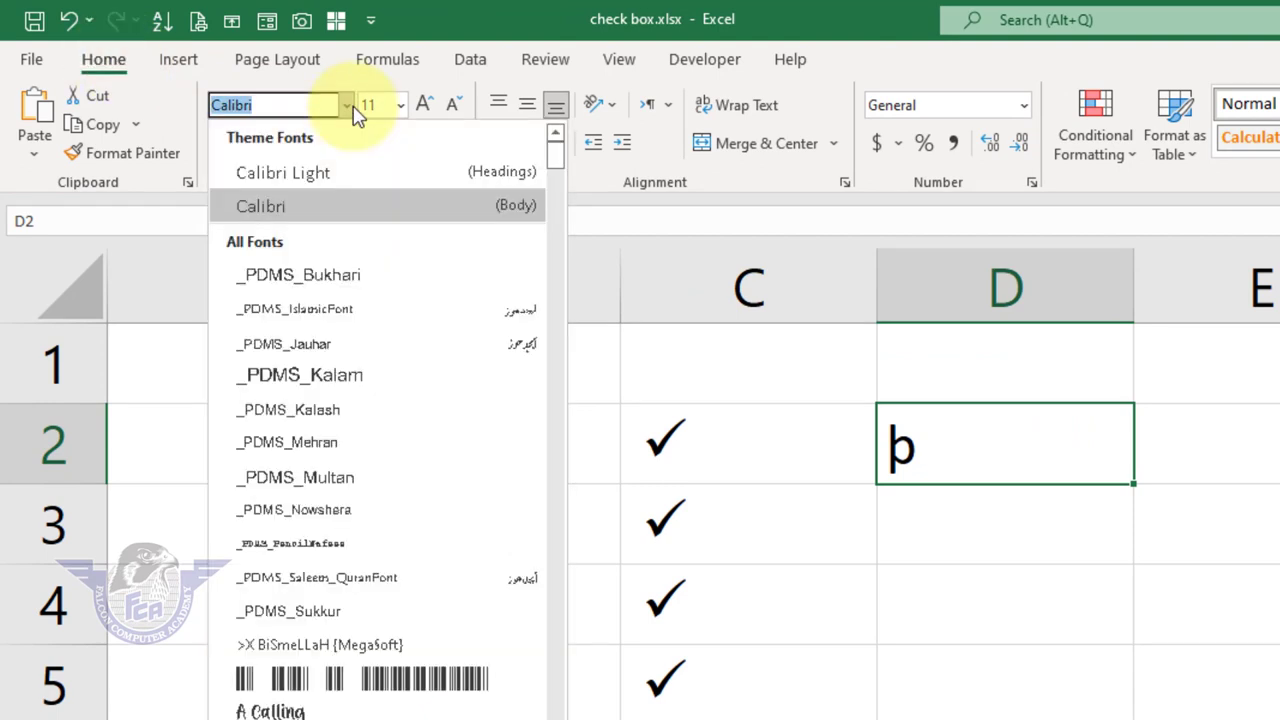
type("Wingdings")
key("Return")
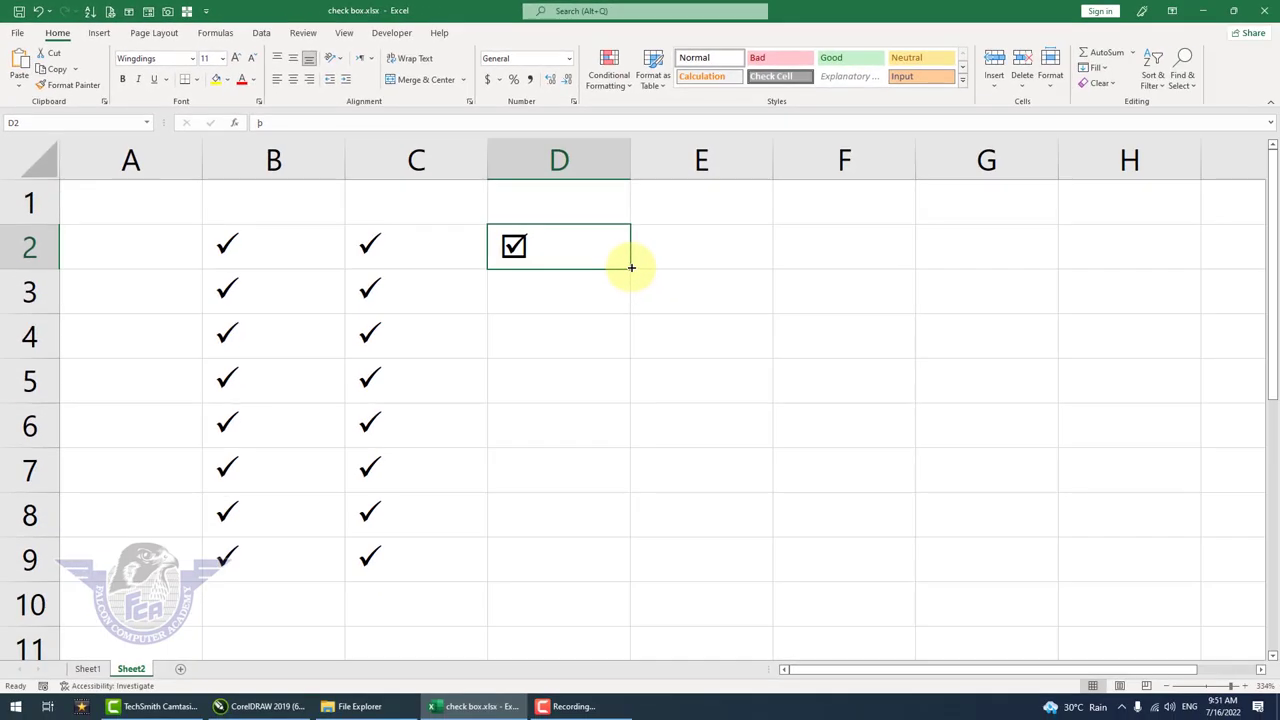
left_click_drag(630, 268, 610, 566)
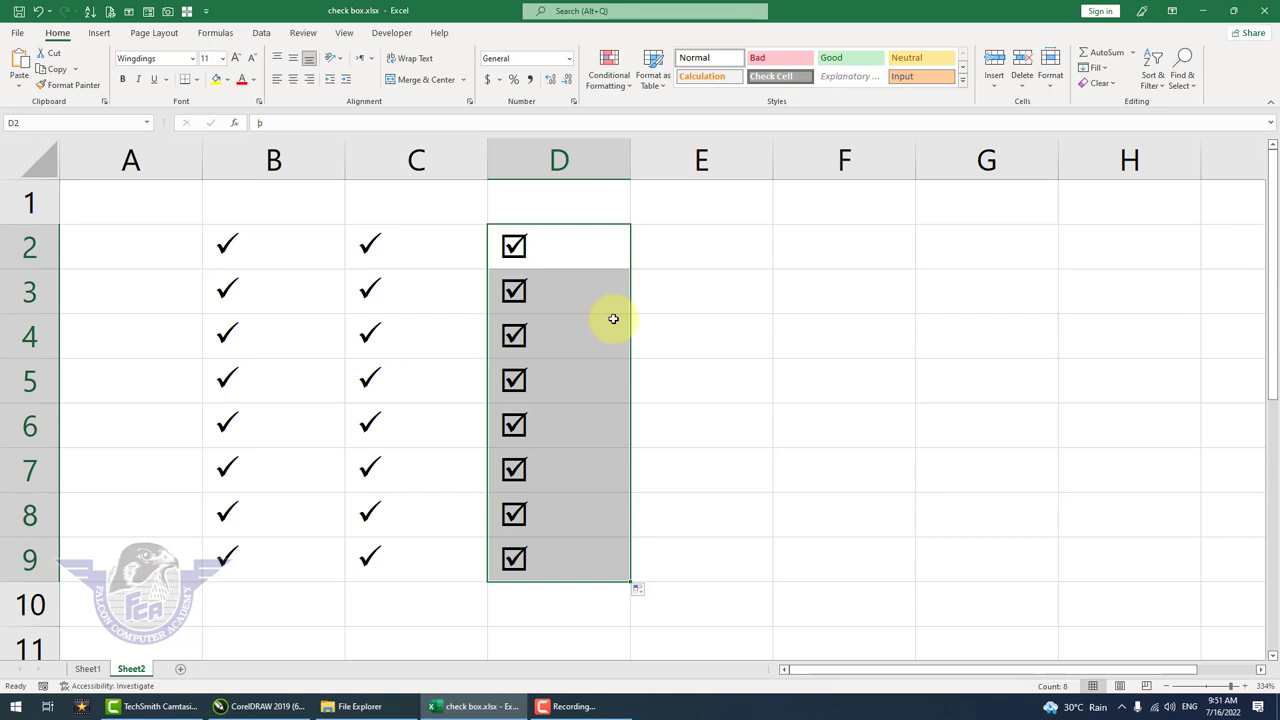
left_click(710, 257)
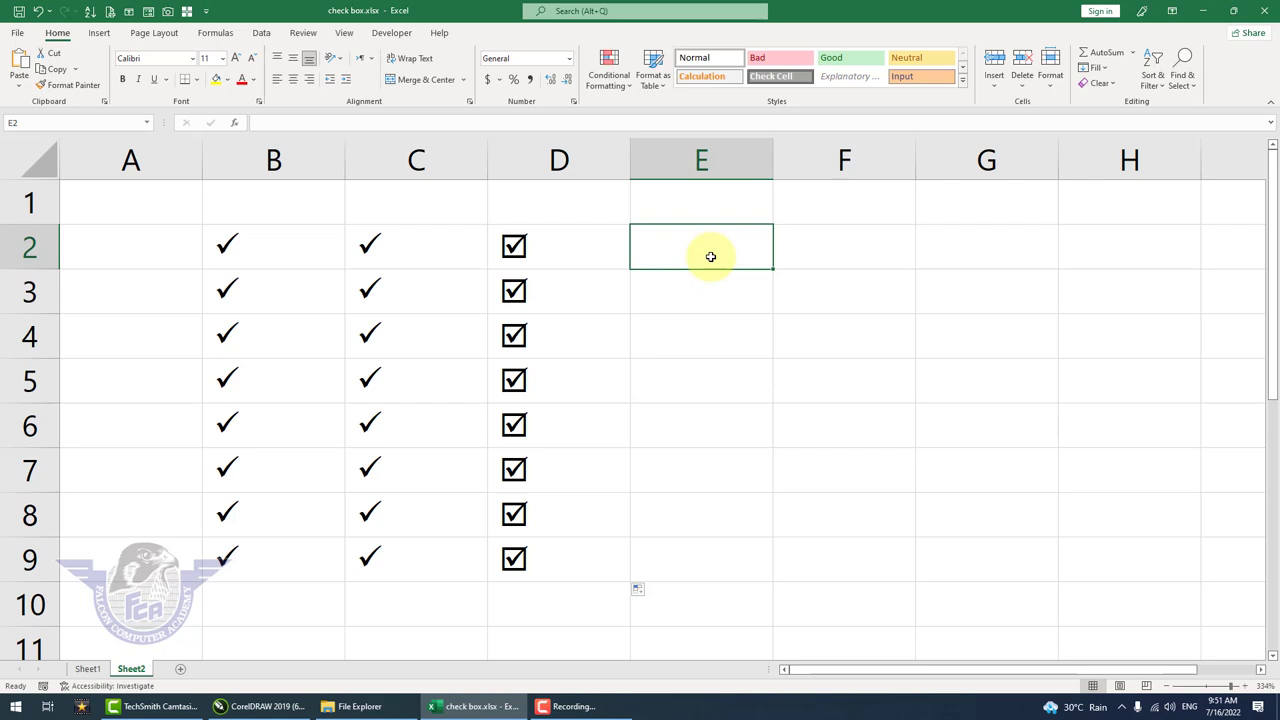
Insert the ✓ check-mark emoji into E2 from the emoji panel's recent list
key("super")
key("super+period")
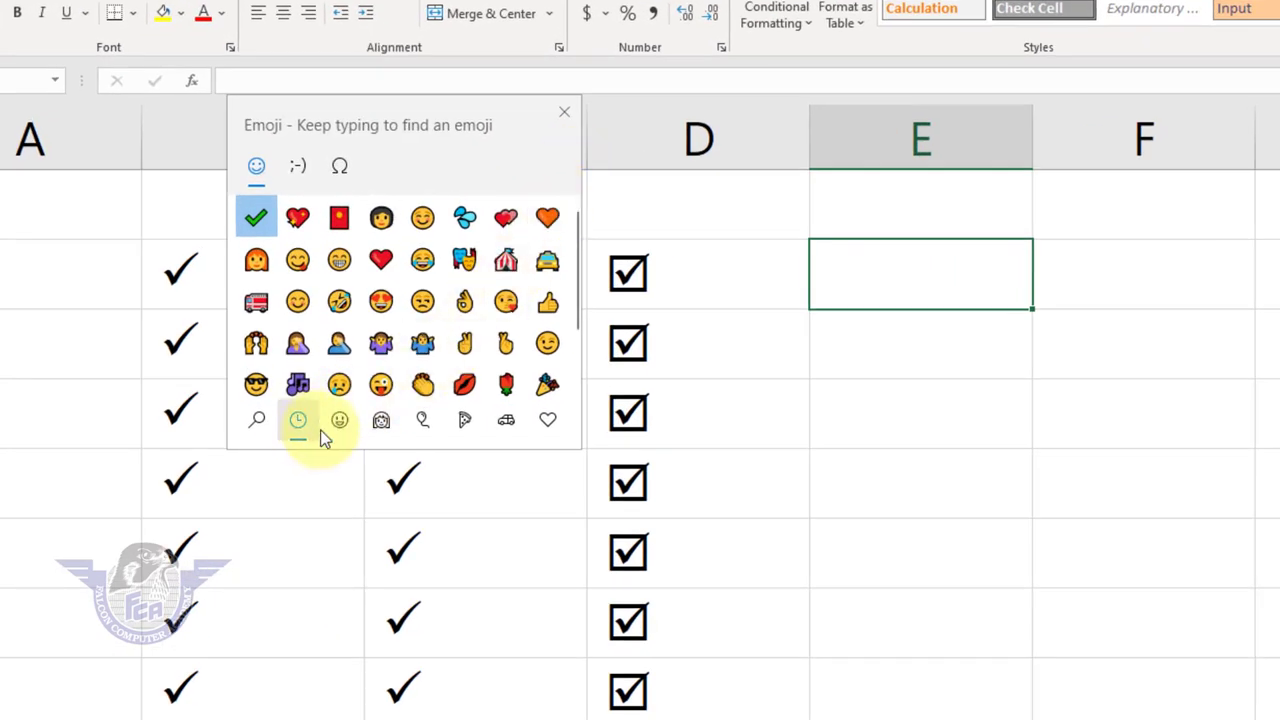
left_click(547, 420)
left_click(506, 420)
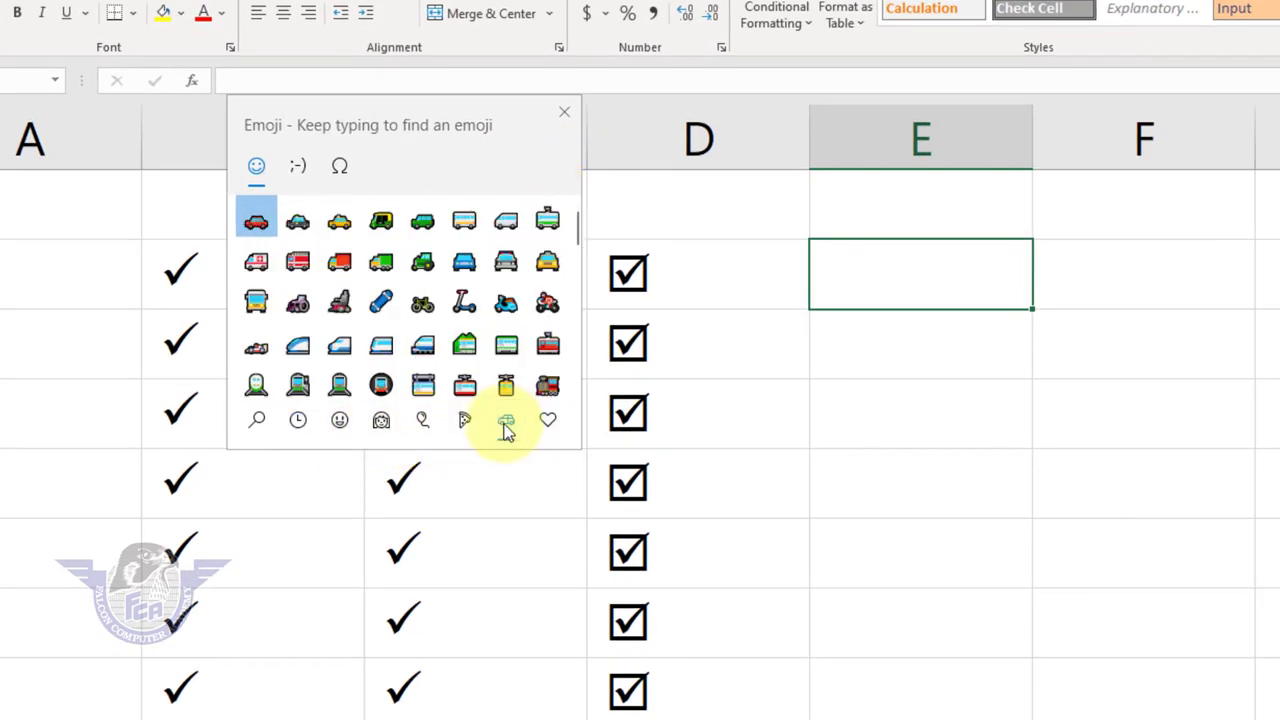
left_click(464, 420)
left_click(422, 420)
left_click(381, 420)
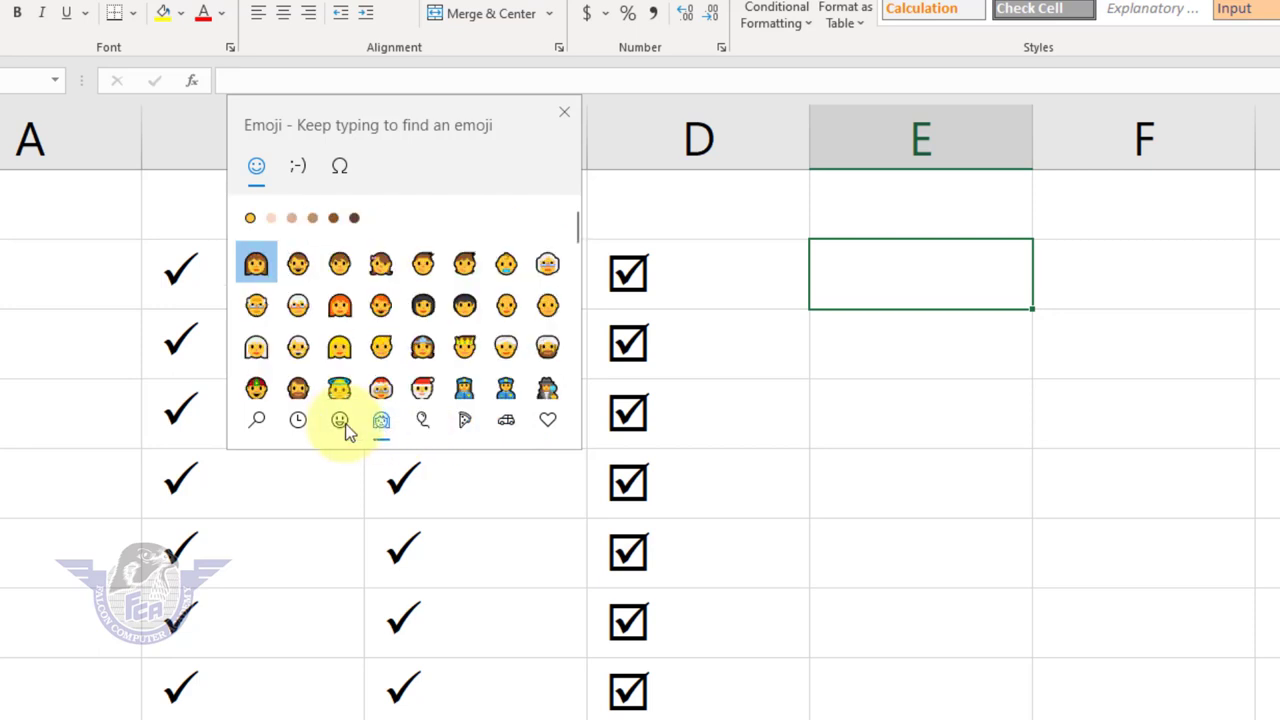
left_click(339, 420)
left_click(302, 421)
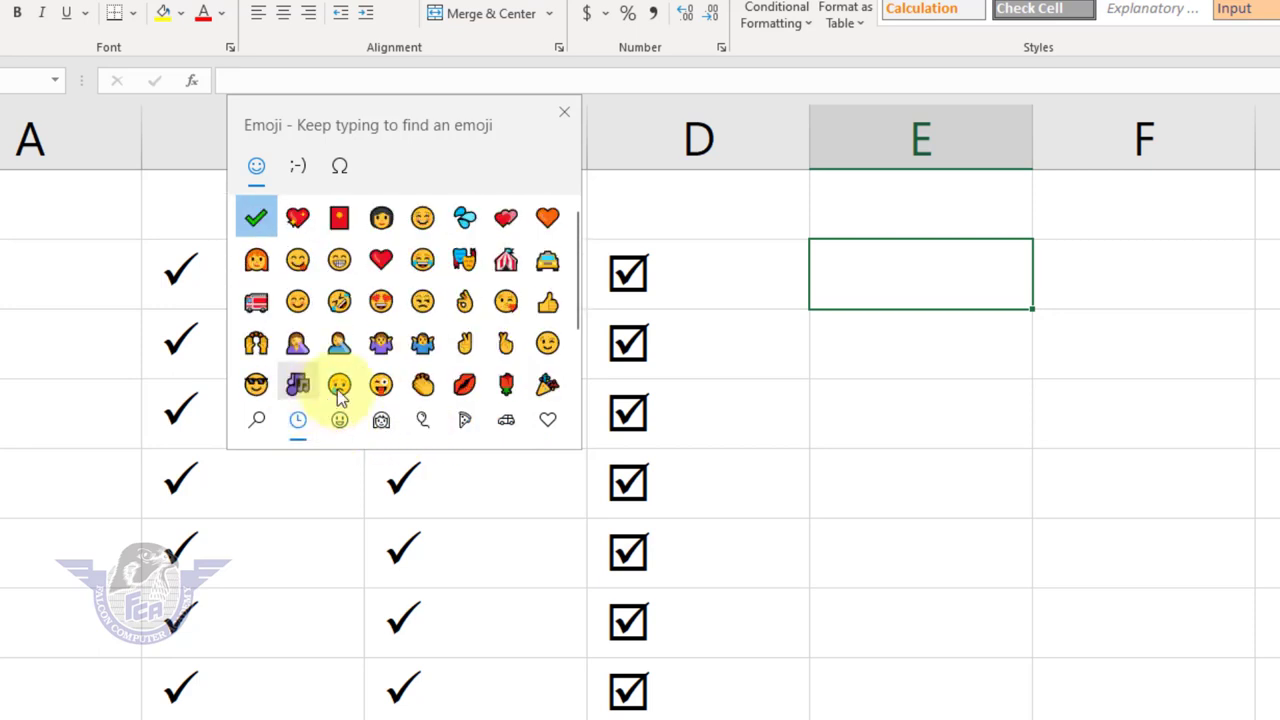
left_click(256, 217)
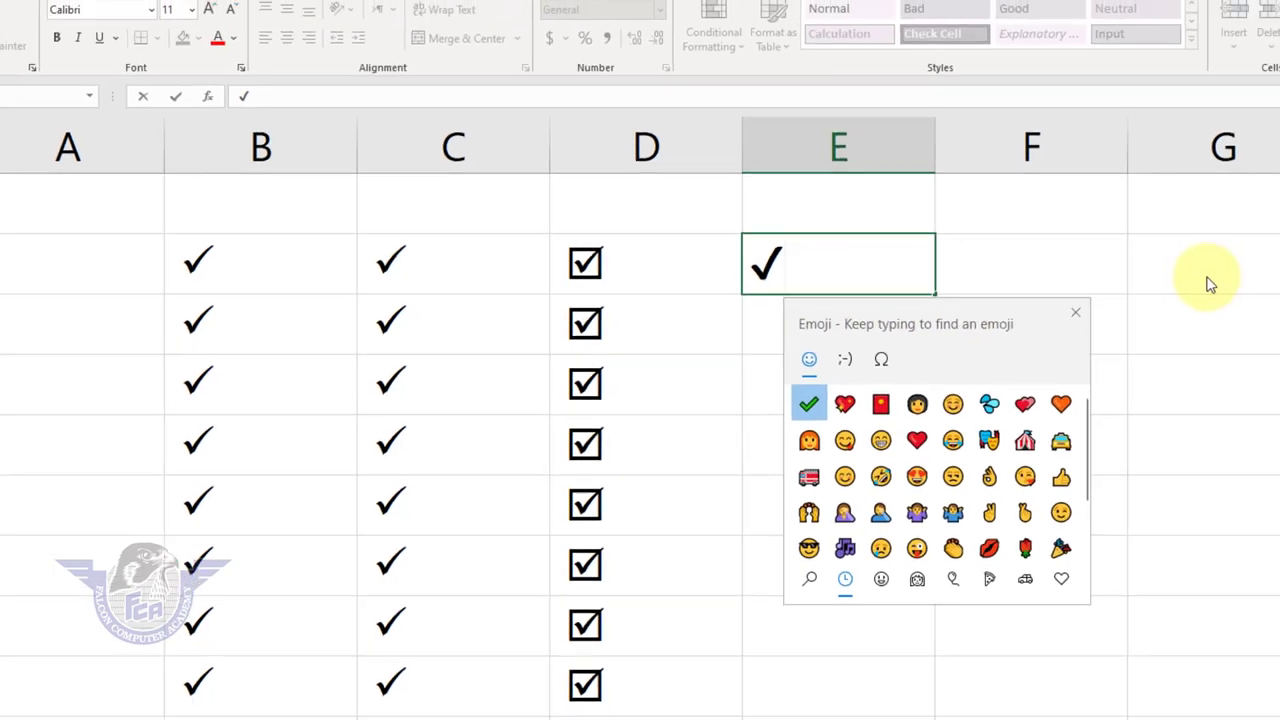
key("Escape")
left_click(817, 271)
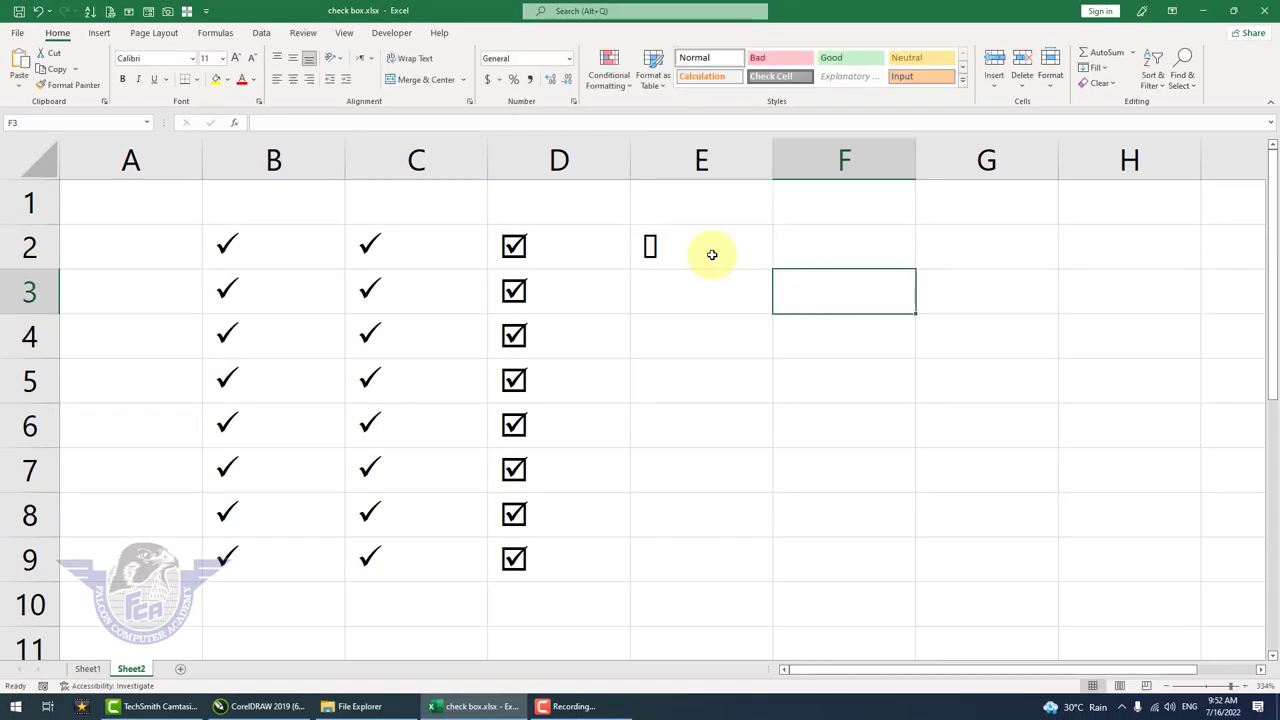
left_click(705, 250)
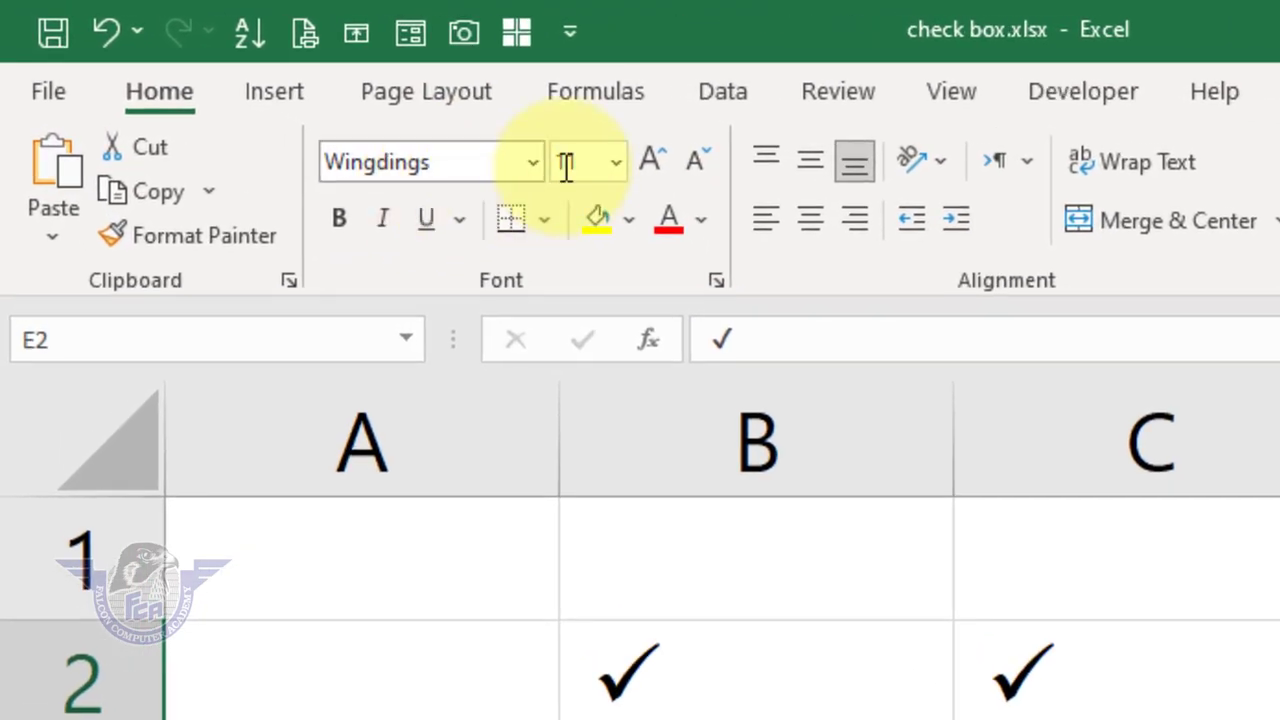
Apply Urdu Nastaliq Unicode to E2 and fill its check mark down to E9
left_click(530, 160)
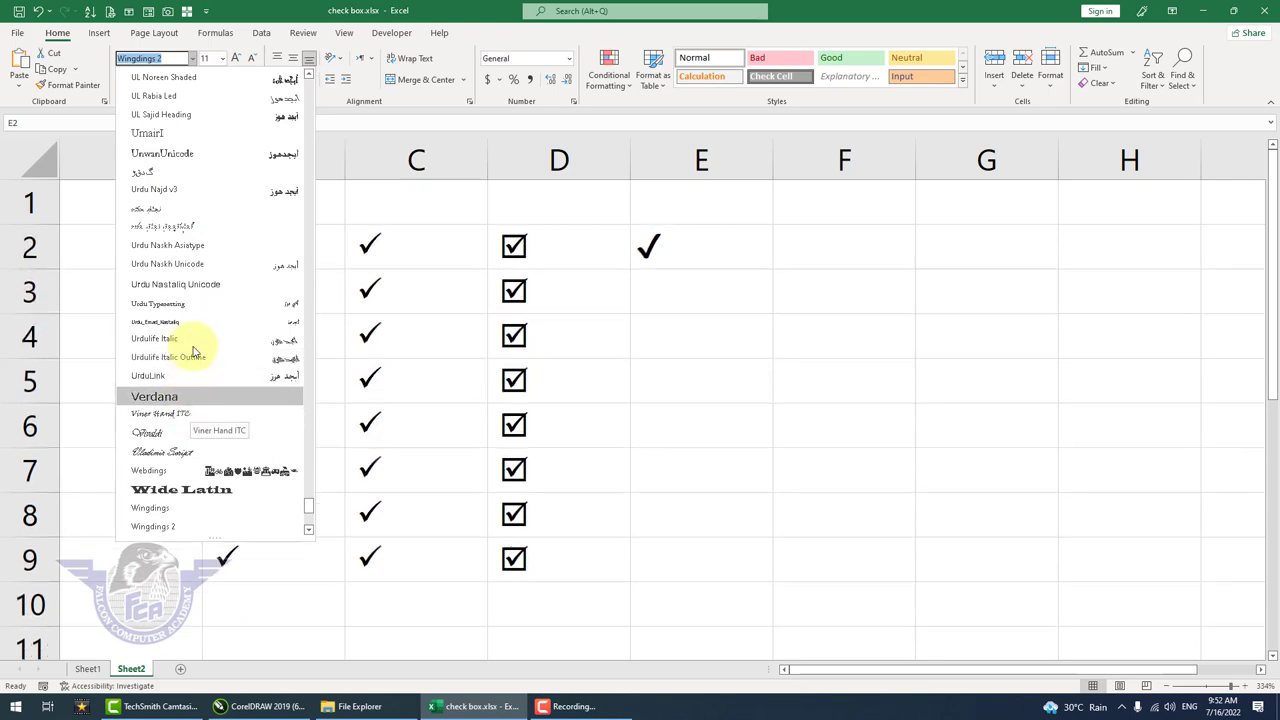
left_click(190, 285)
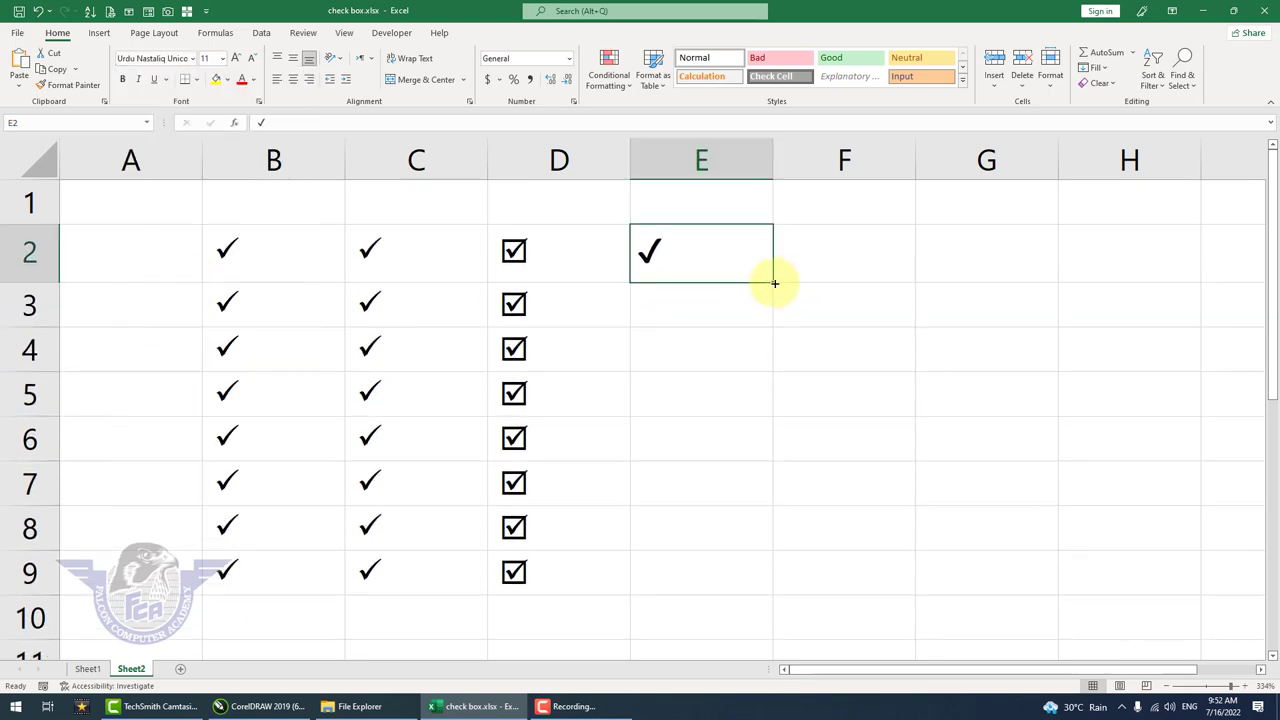
left_click_drag(774, 283, 746, 577)
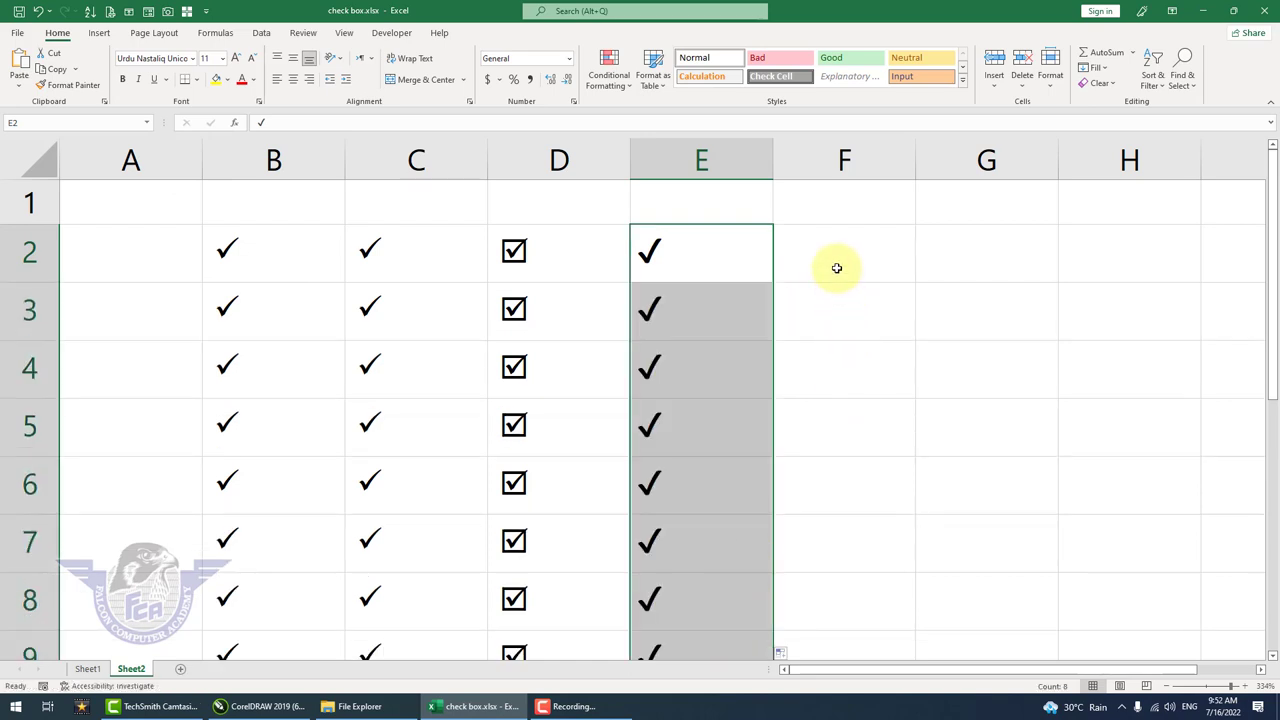
left_click(837, 268)
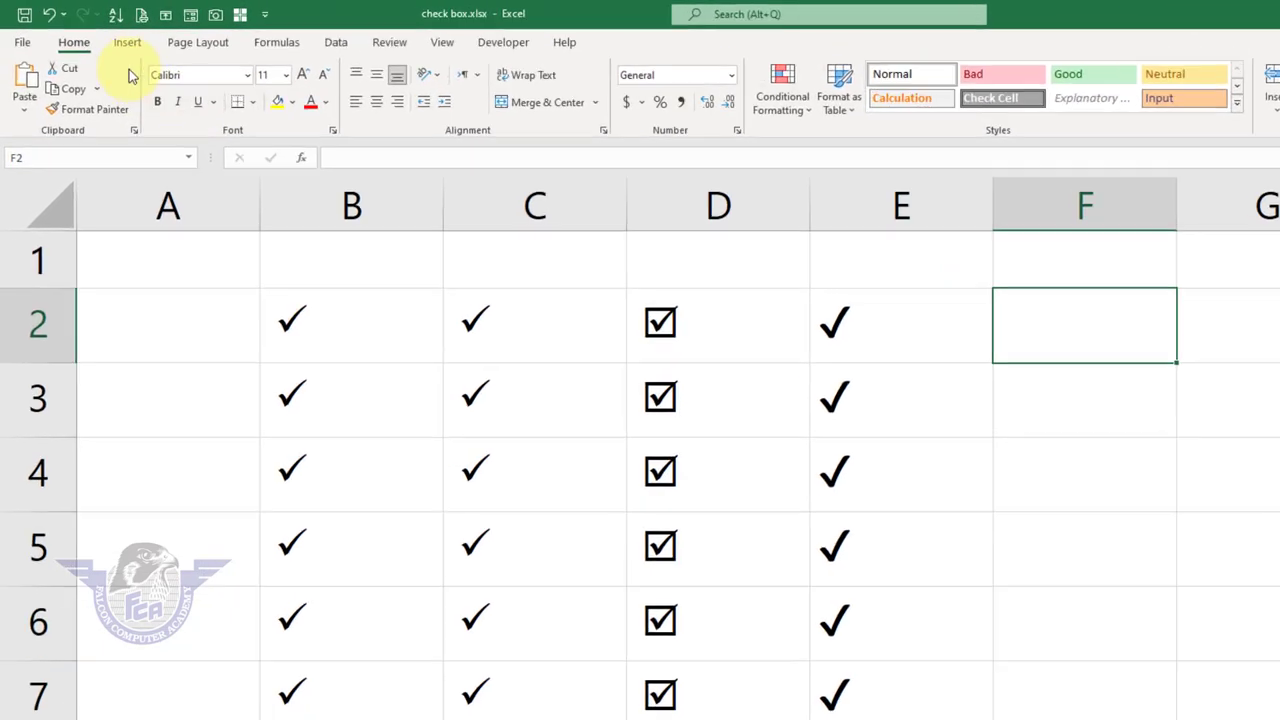
Insert the plain check-mark icon found by searching 'check' in Icons
left_click(97, 33)
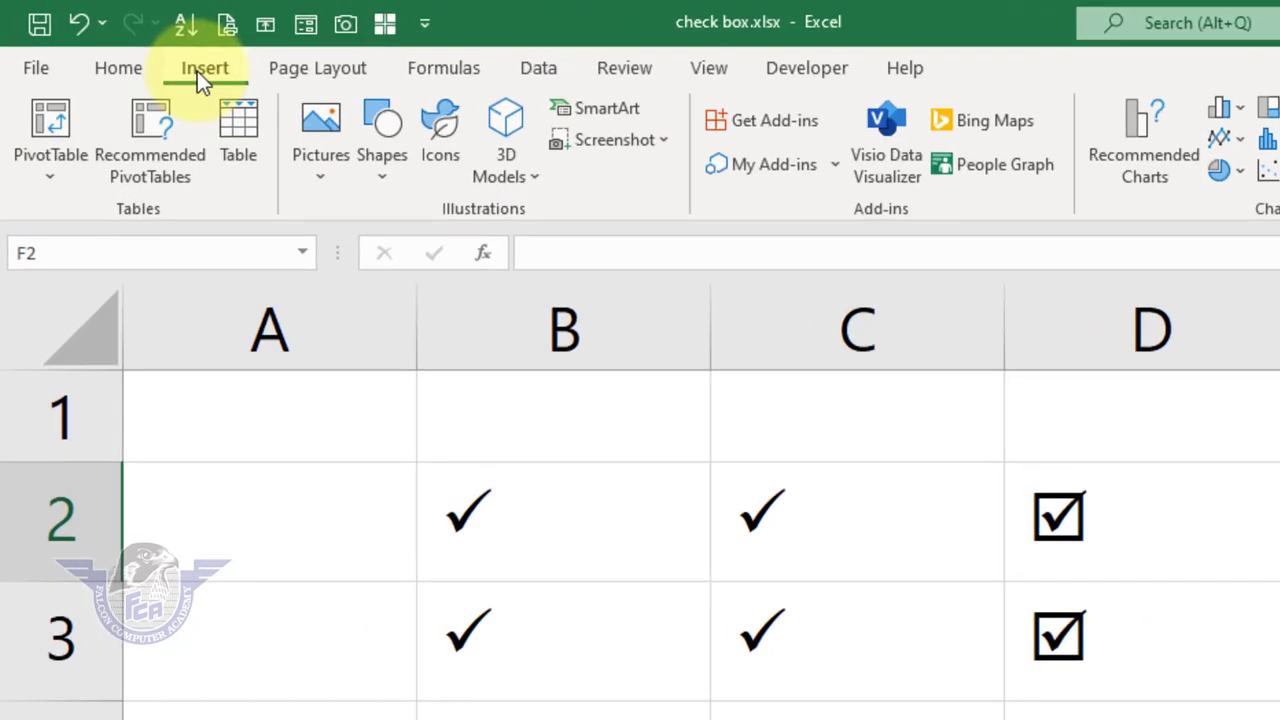
left_click(447, 140)
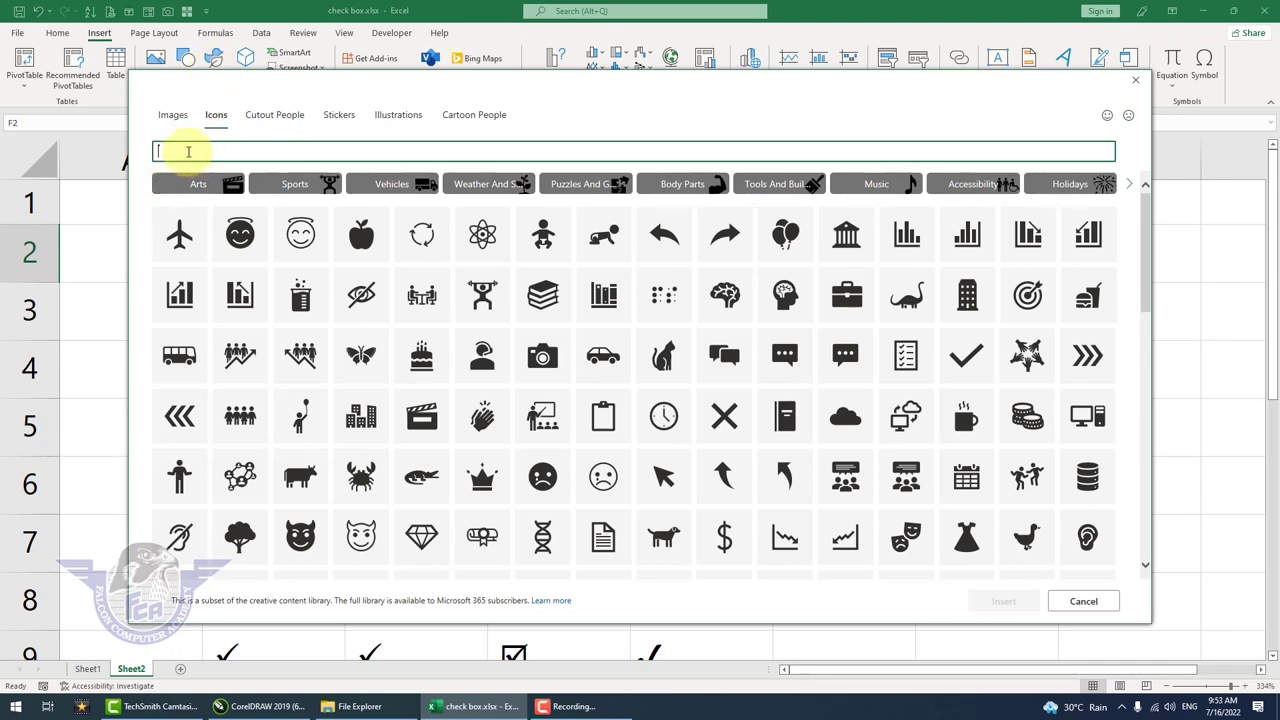
type("check")
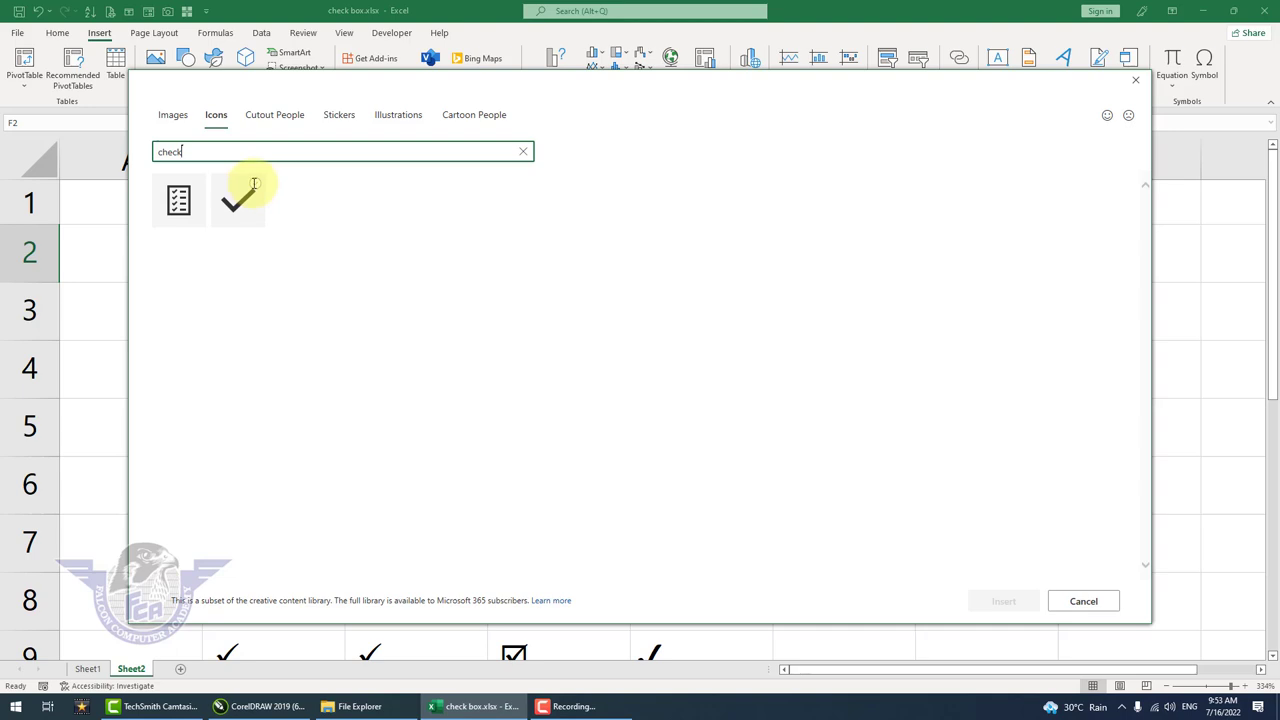
left_click(254, 184)
left_click(1003, 601)
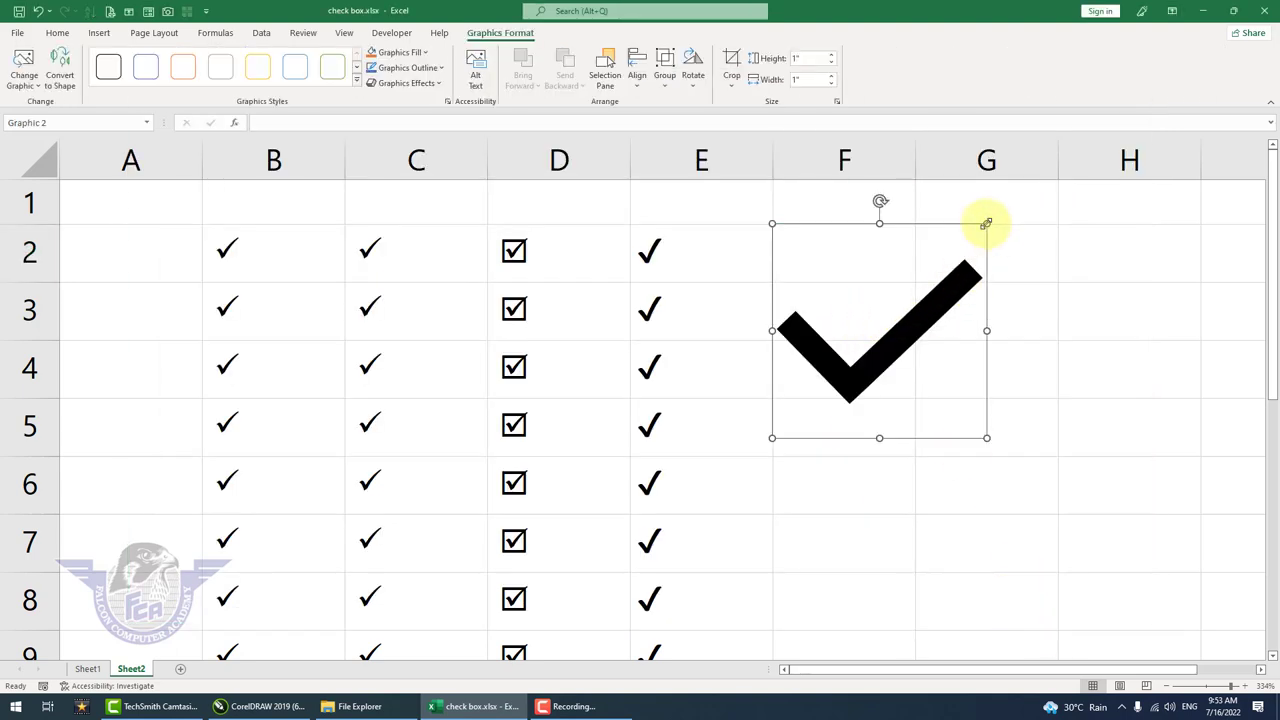
Shrink the icon to about 0.27" in F2 and copy it down through F5
mouse_move(986, 223)
left_mouse_down()
mouse_move(839, 371)
mouse_move(864, 227)
left_mouse_up()
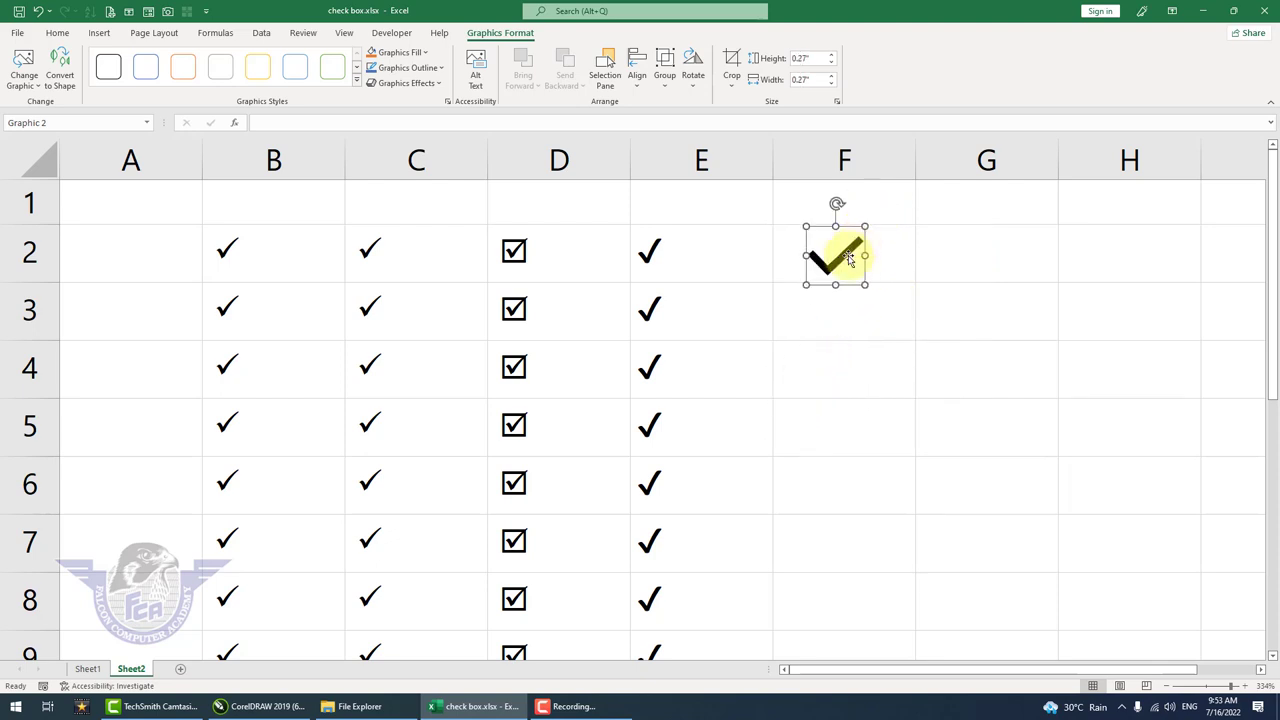
left_click_drag(847, 258, 846, 420)
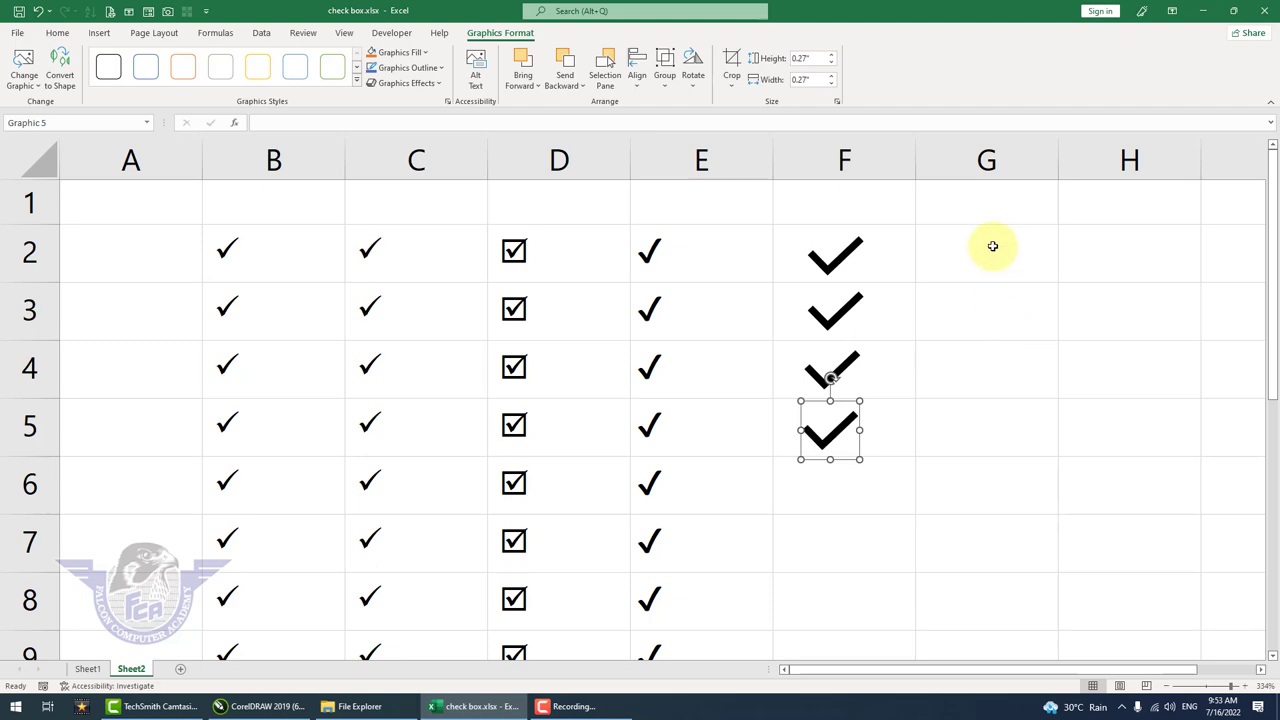
left_click(992, 246)
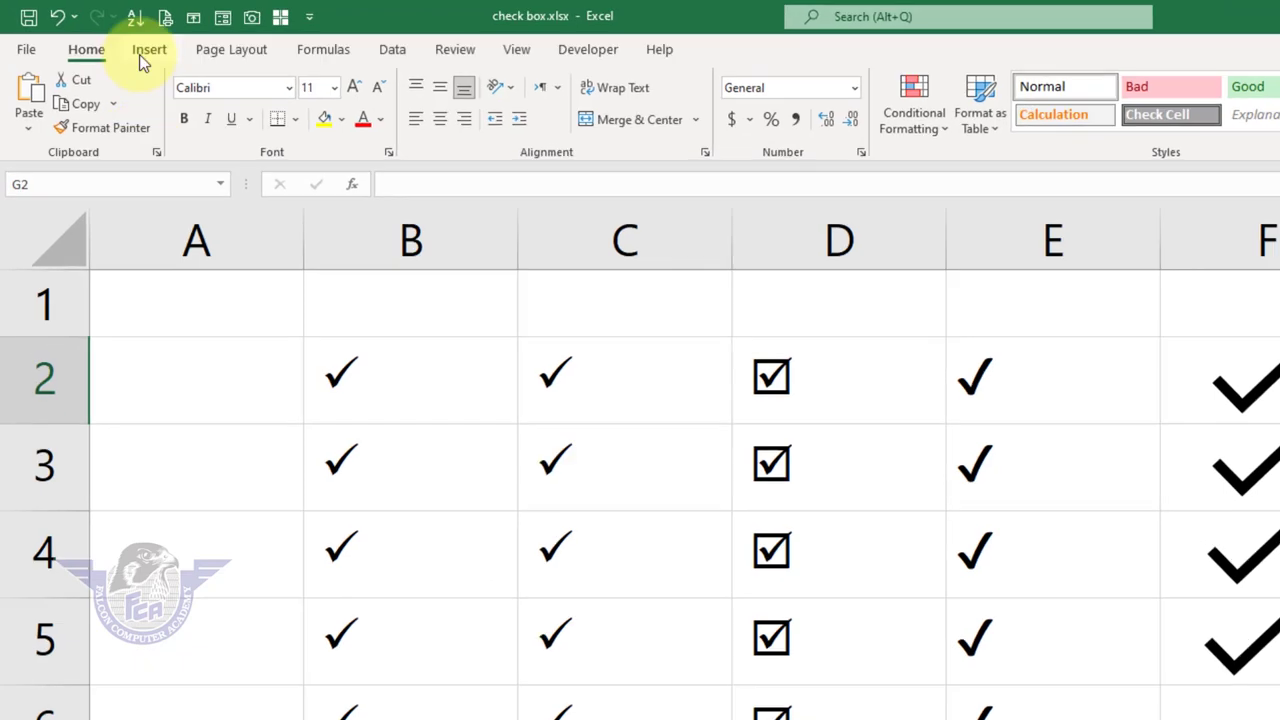
Insert the pencil-and-check stock 3D model found by searching 'check'
left_click(145, 52)
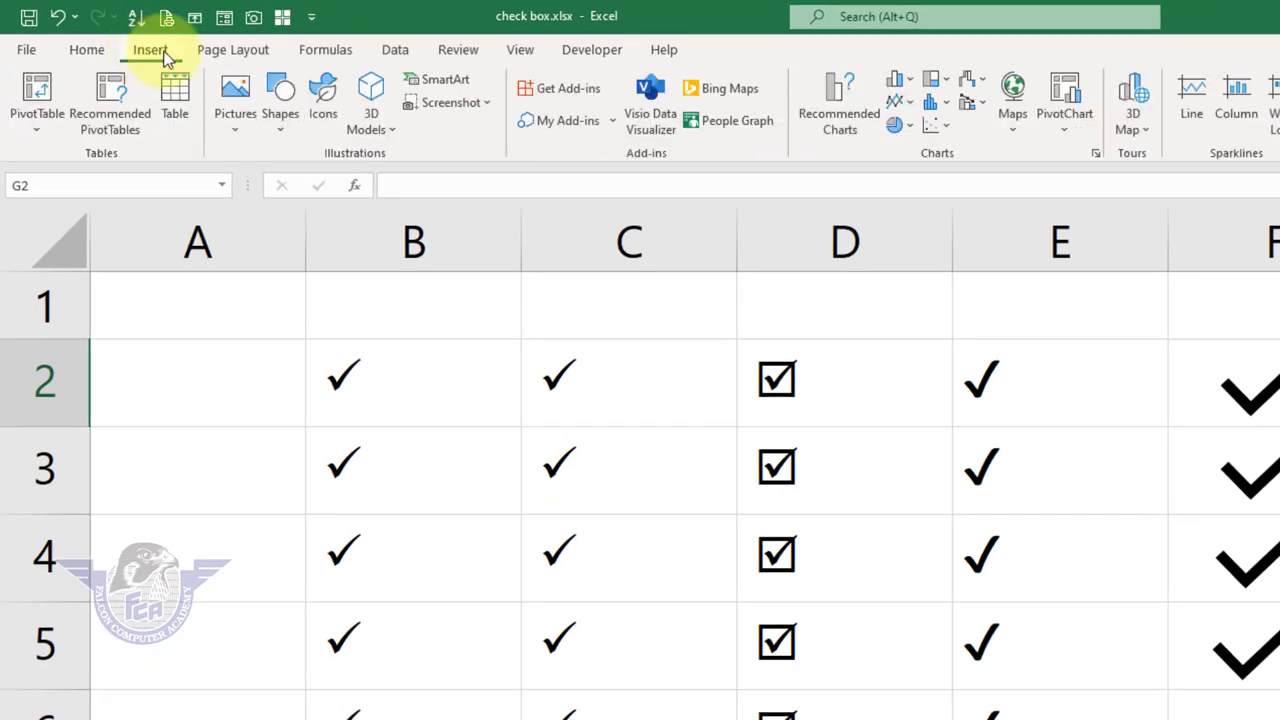
left_click(390, 131)
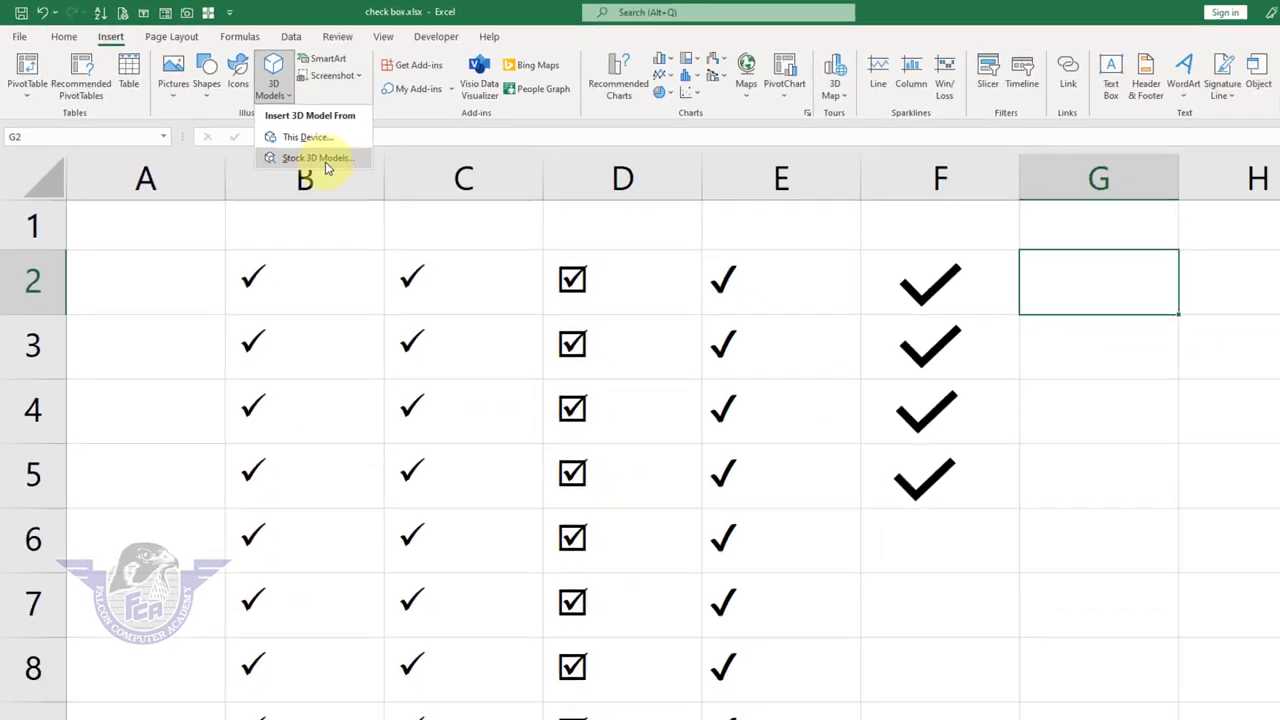
left_click(420, 220)
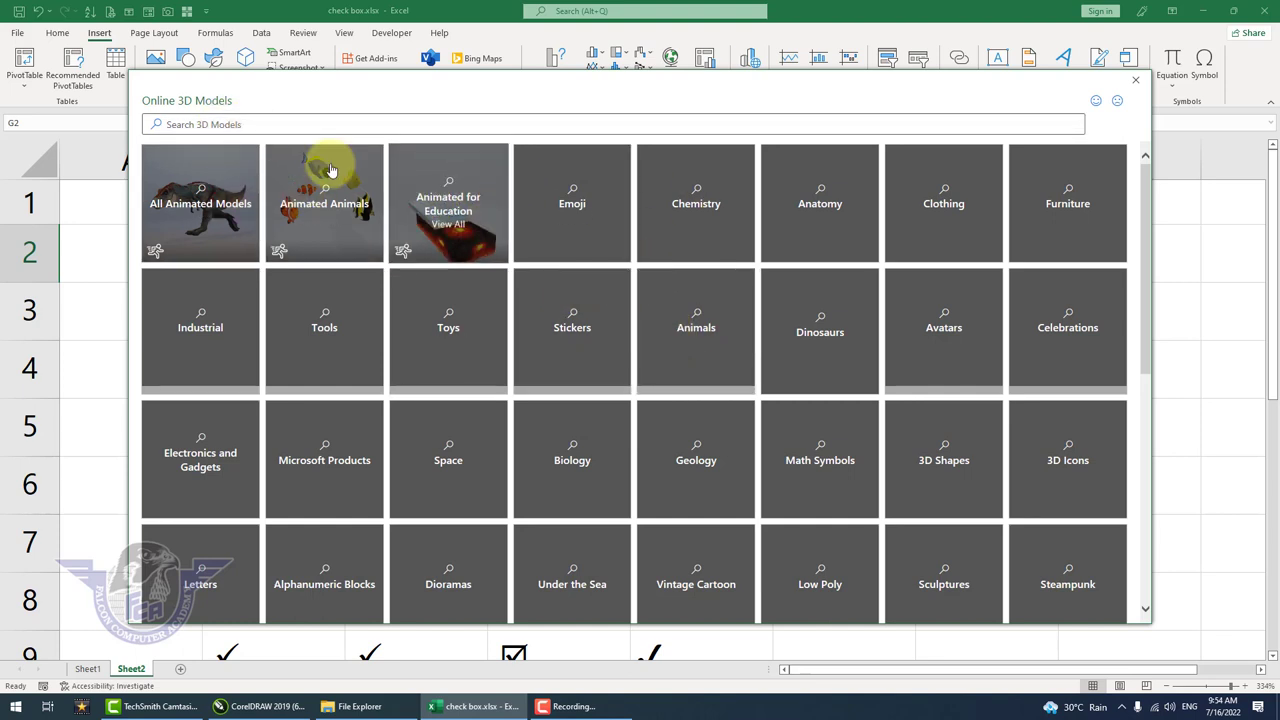
left_click(265, 125)
type("check")
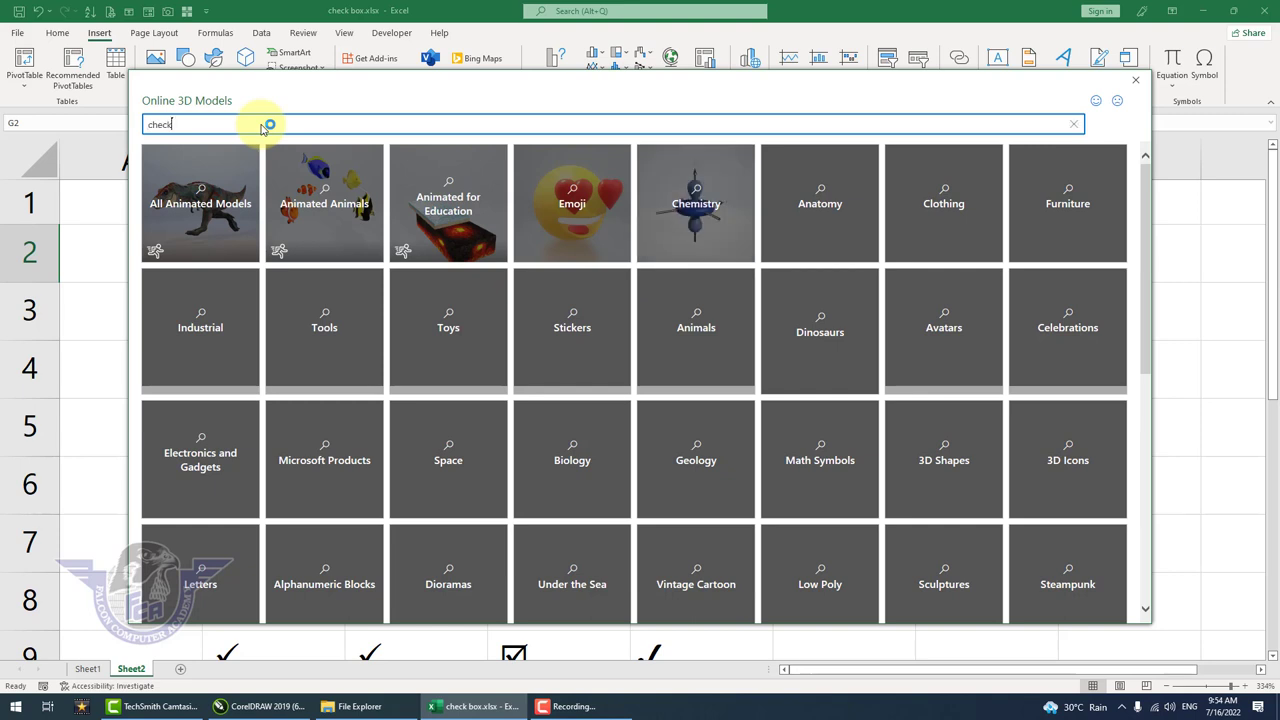
key("Return")
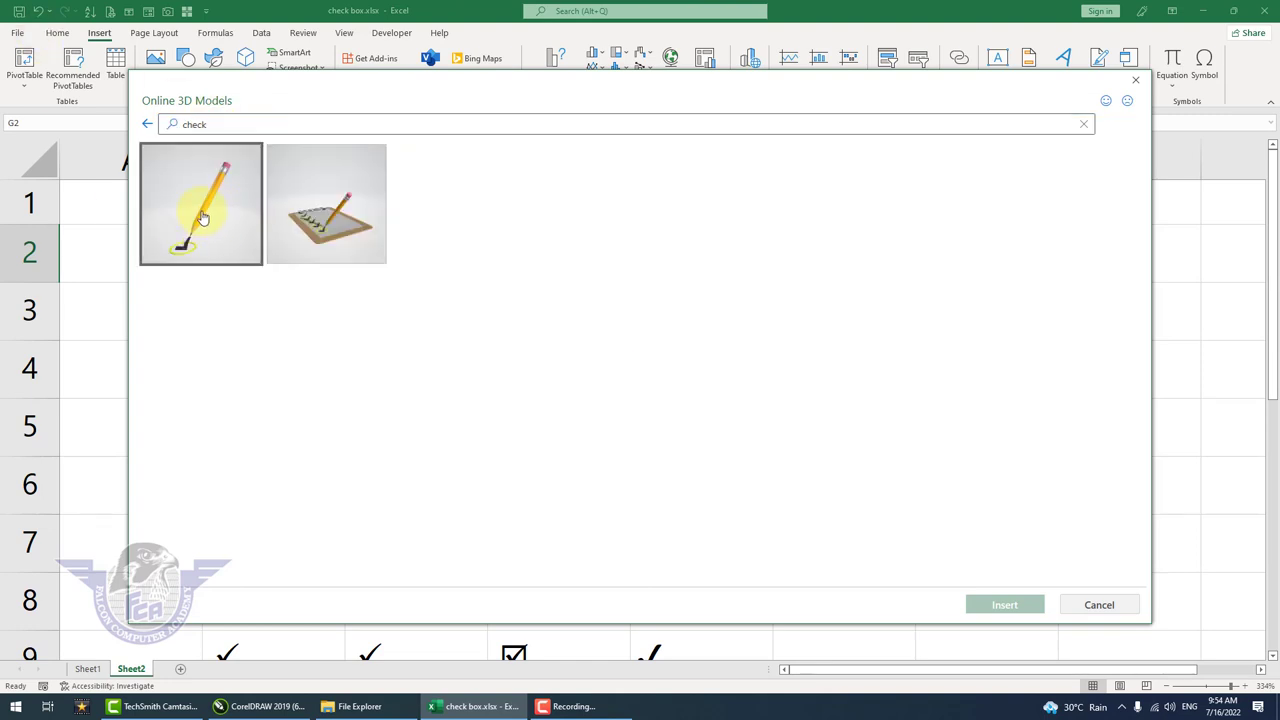
left_click(204, 214)
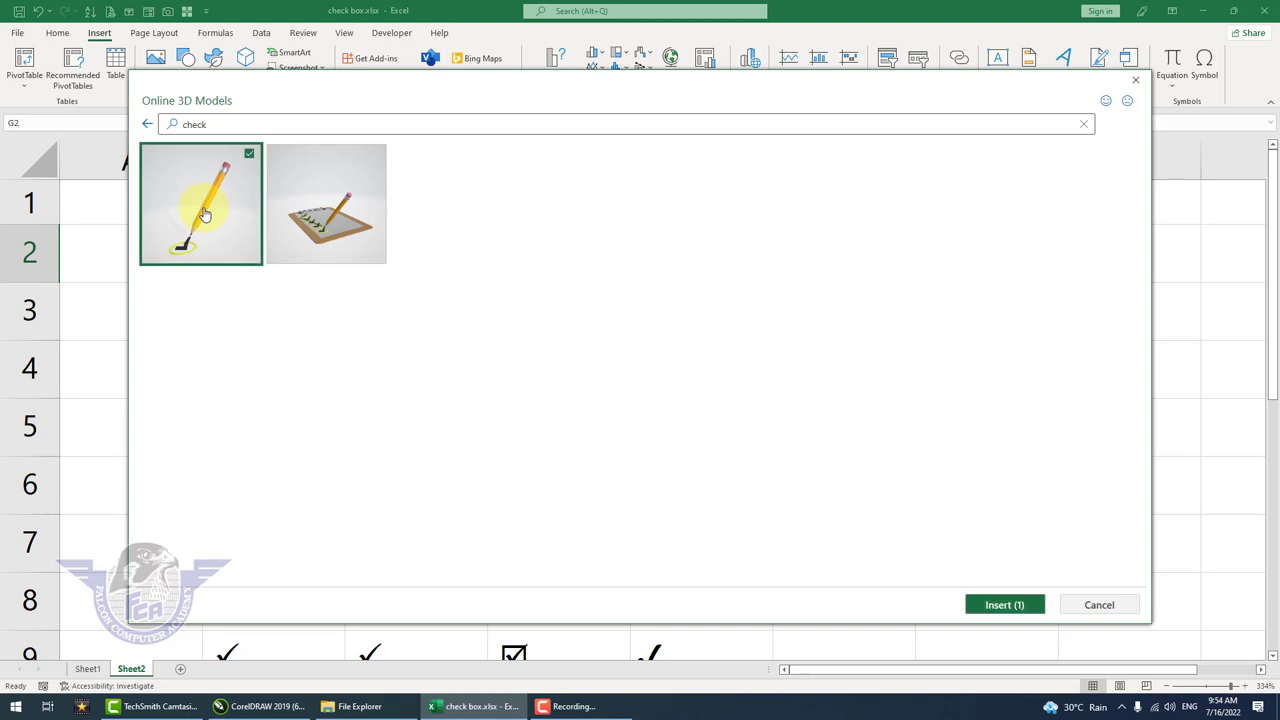
left_click(1005, 605)
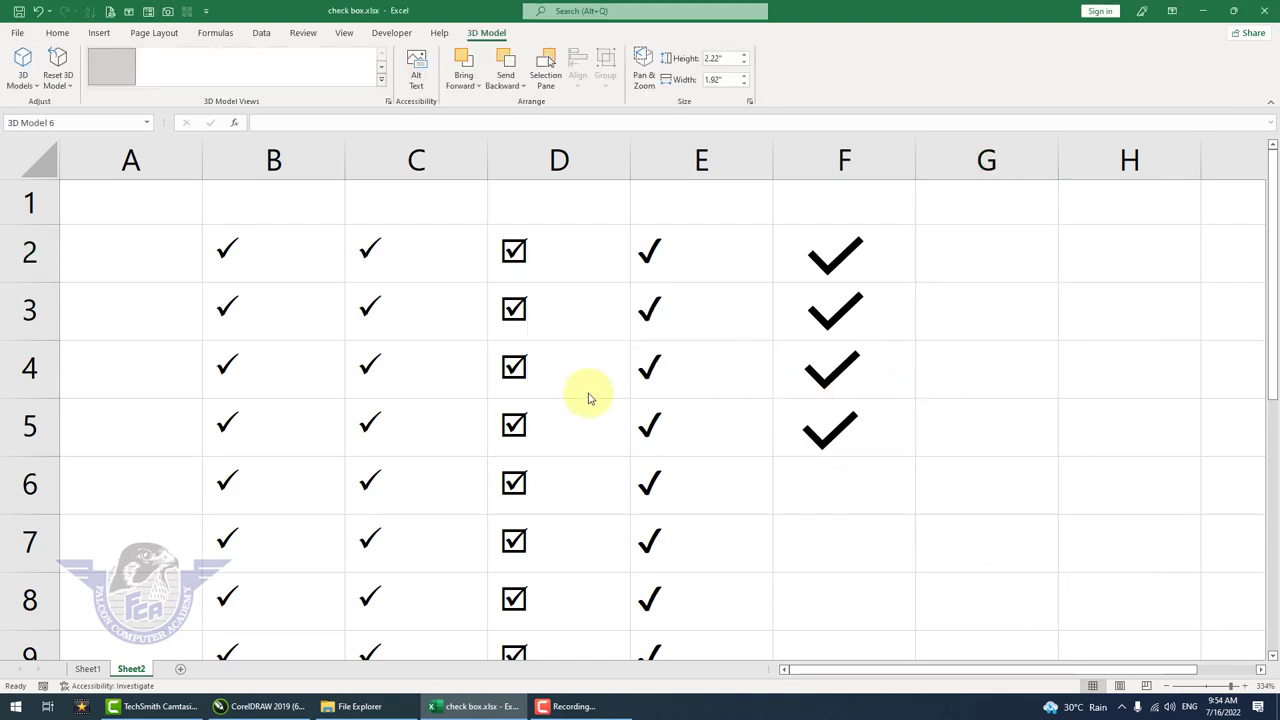
Shrink and tilt the pencil 3D model and fit it into column G
mouse_move(866, 260)
left_mouse_down()
mouse_move(567, 625)
mouse_move(956, 316)
mouse_move(939, 376)
mouse_move(956, 366)
left_mouse_up()
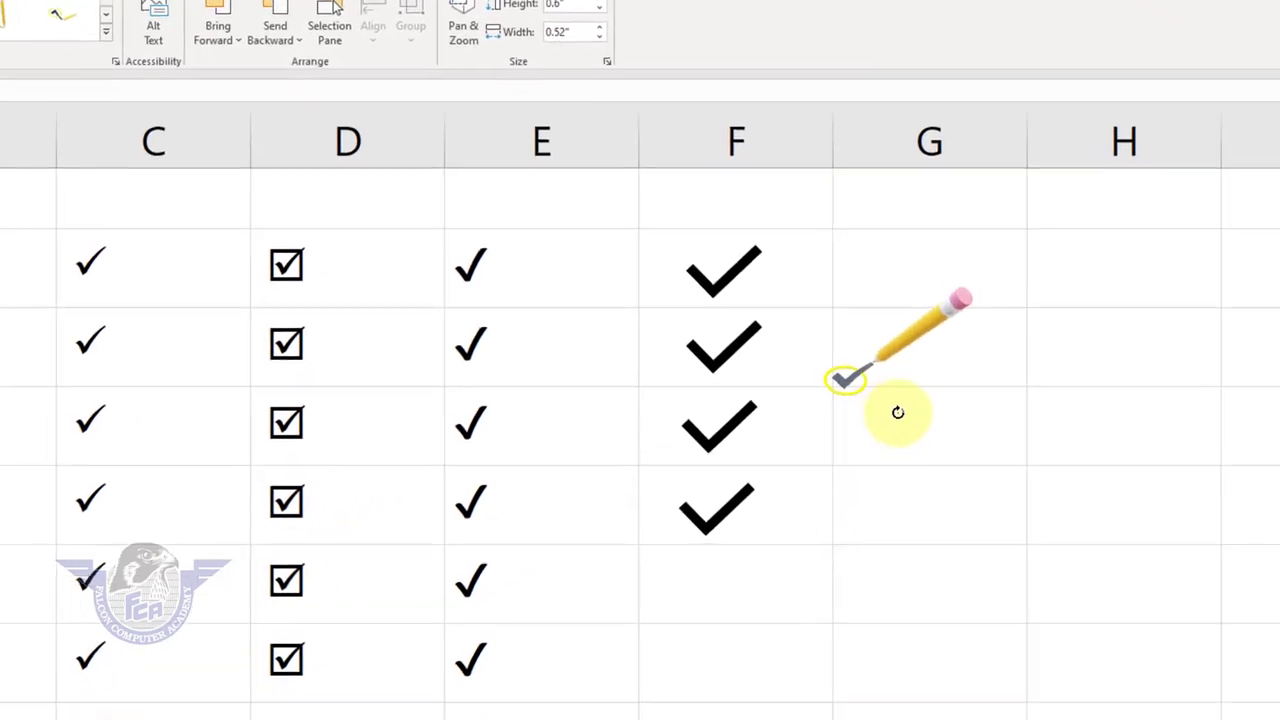
mouse_move(898, 412)
left_mouse_down()
mouse_move(875, 453)
mouse_move(870, 440)
left_mouse_up()
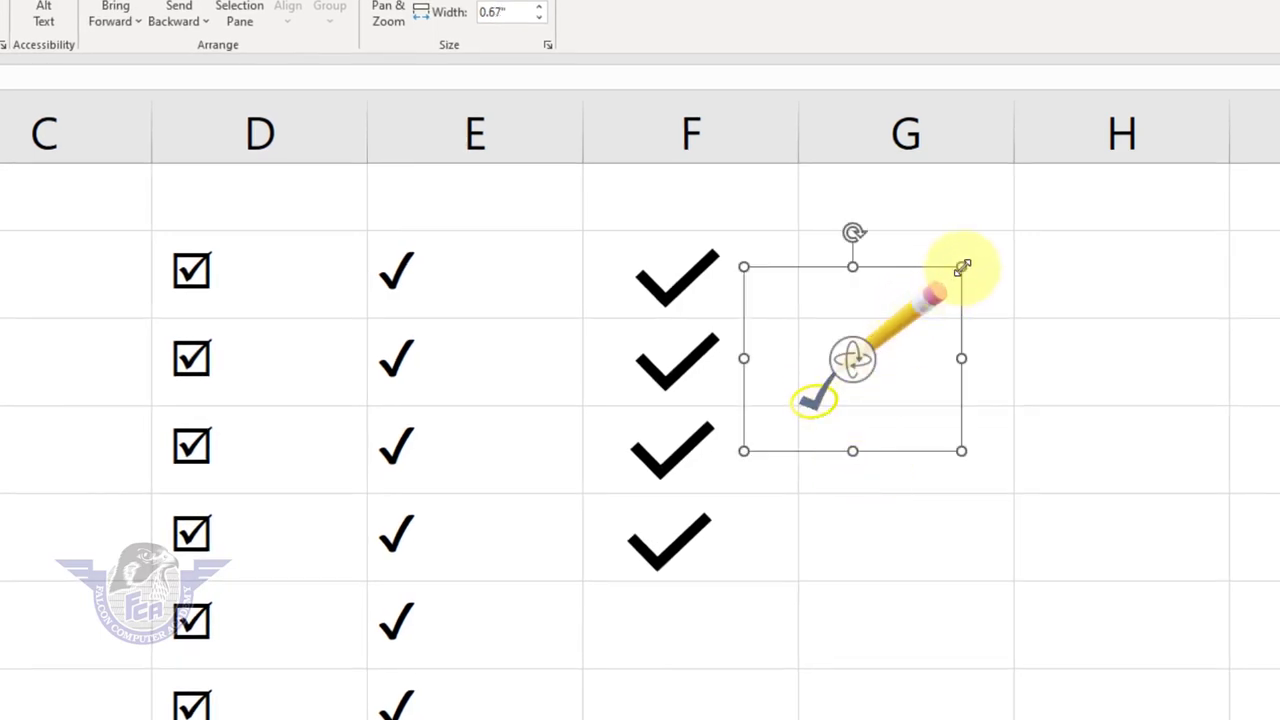
mouse_move(962, 267)
left_mouse_down()
mouse_move(893, 325)
mouse_move(933, 242)
mouse_move(934, 428)
left_mouse_up()
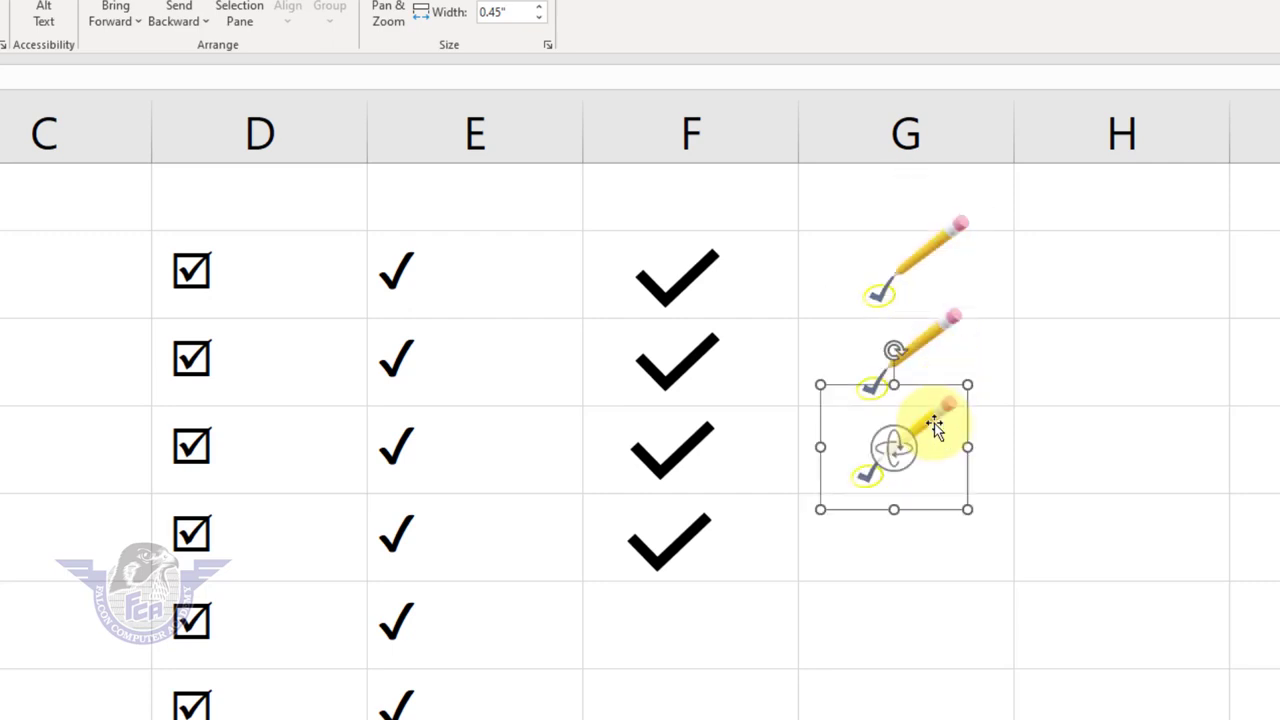
left_click(1060, 428)
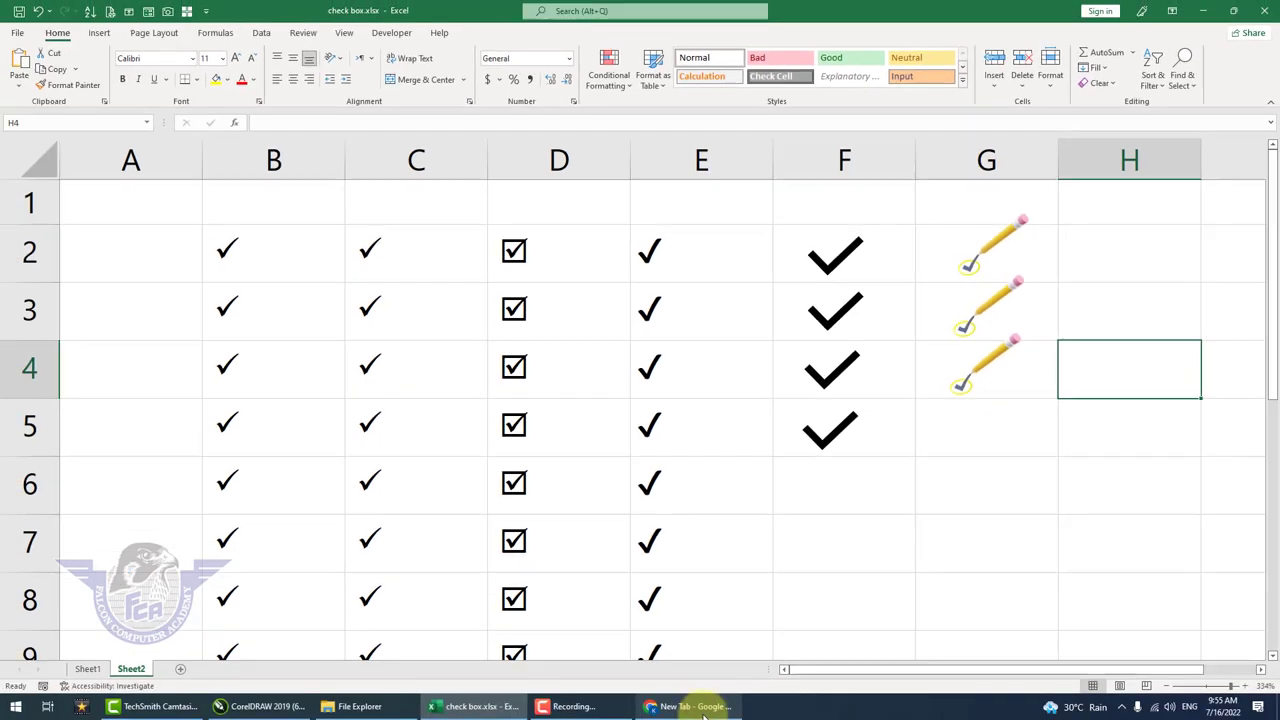
In Chrome, go to the anyrgb.com clipart site
mouse_move(705, 716)
left_click(720, 630)
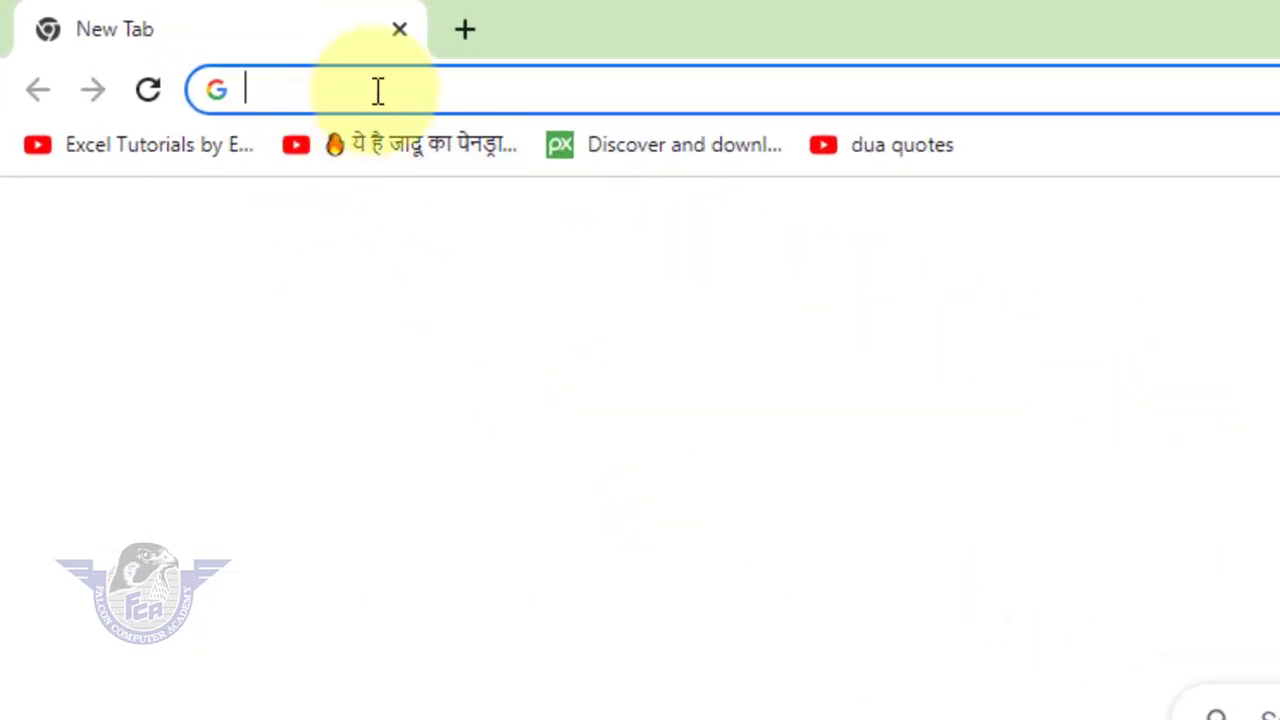
left_click(289, 69)
type("a")
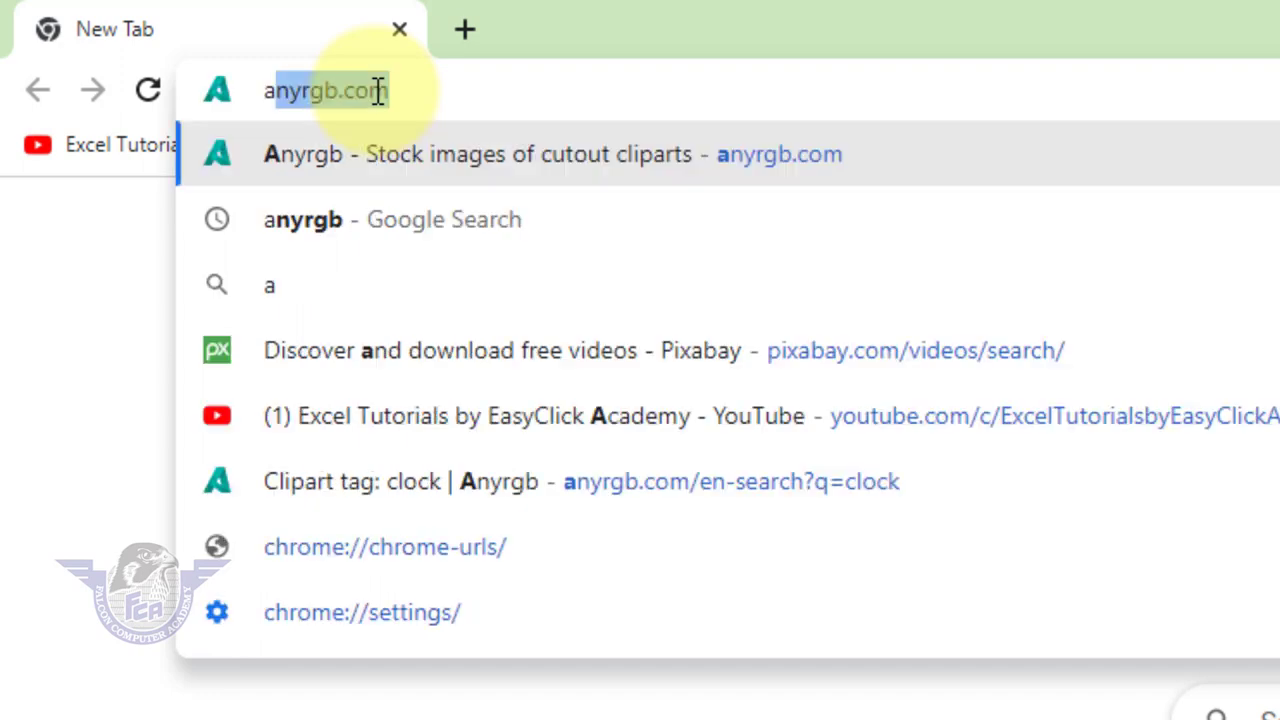
type("n")
key("Return")
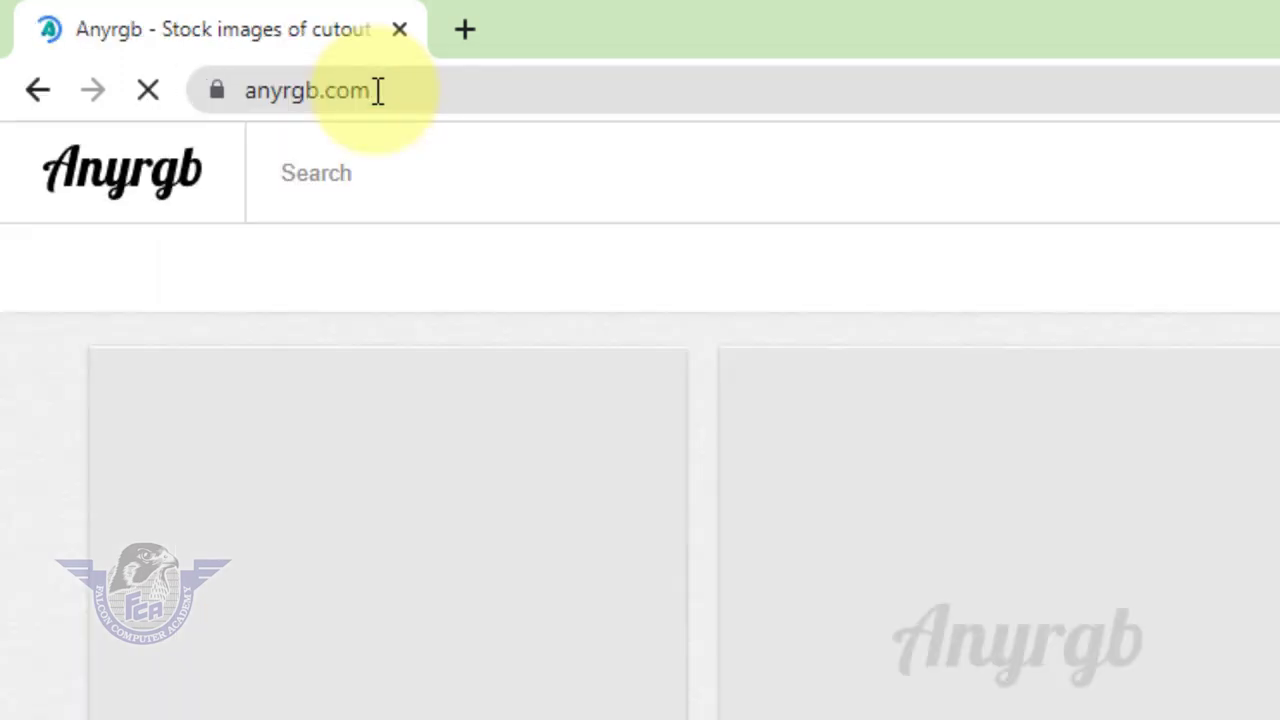
Search the Anyrgb site for 'check' to reach the Clipart tag: check page
scroll(652, 314, "down", 2)
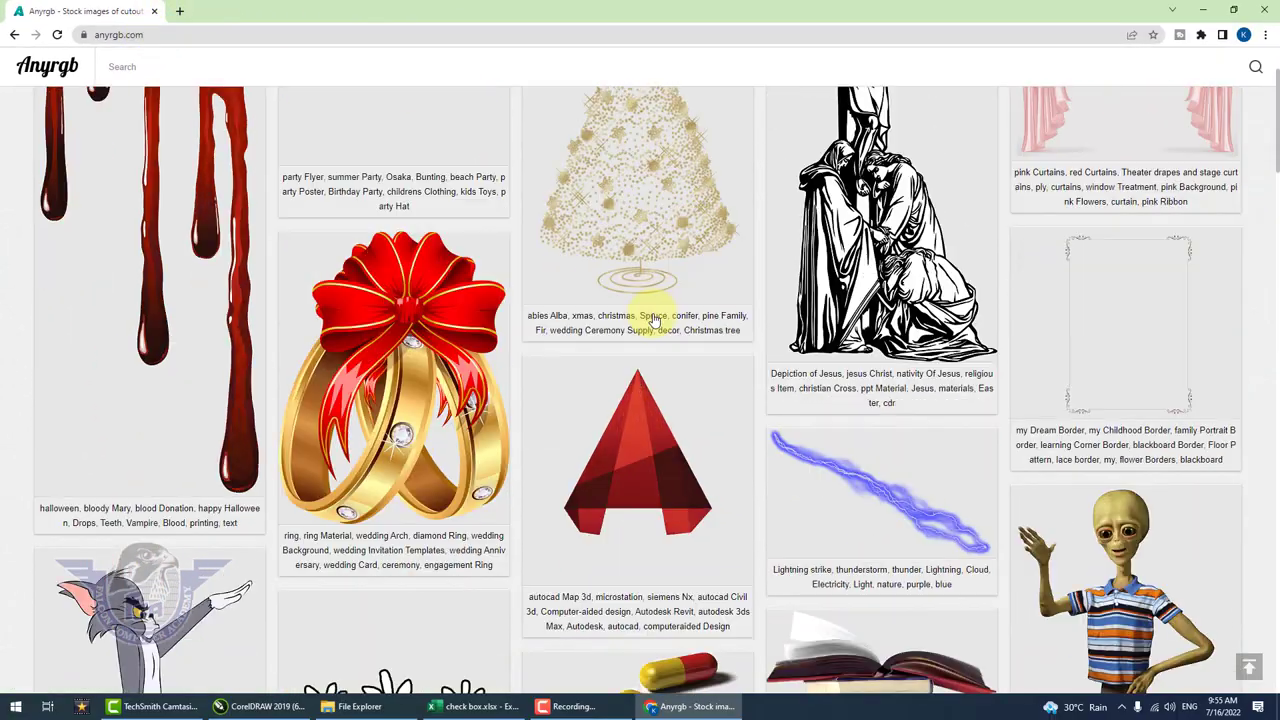
scroll(652, 314, "down", 4)
scroll(660, 330, "down", 3)
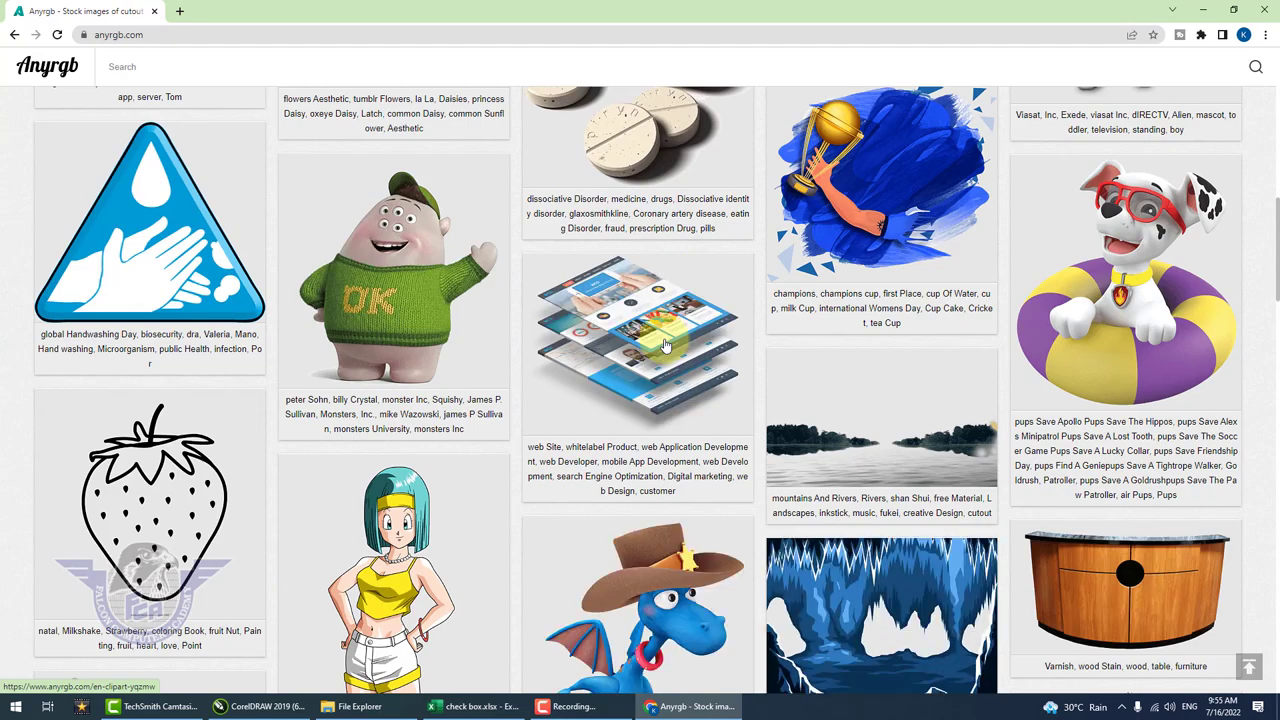
scroll(849, 335, "down", 2)
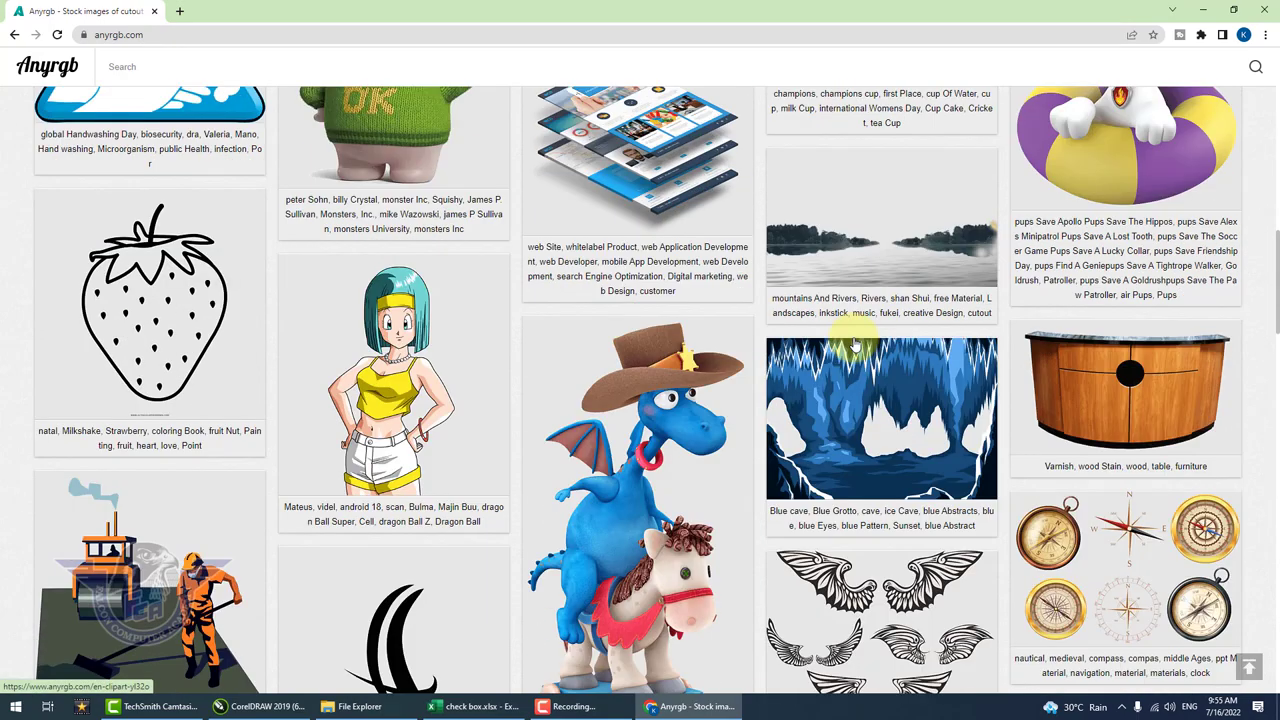
scroll(852, 340, "down", 2)
scroll(852, 338, "down", 2)
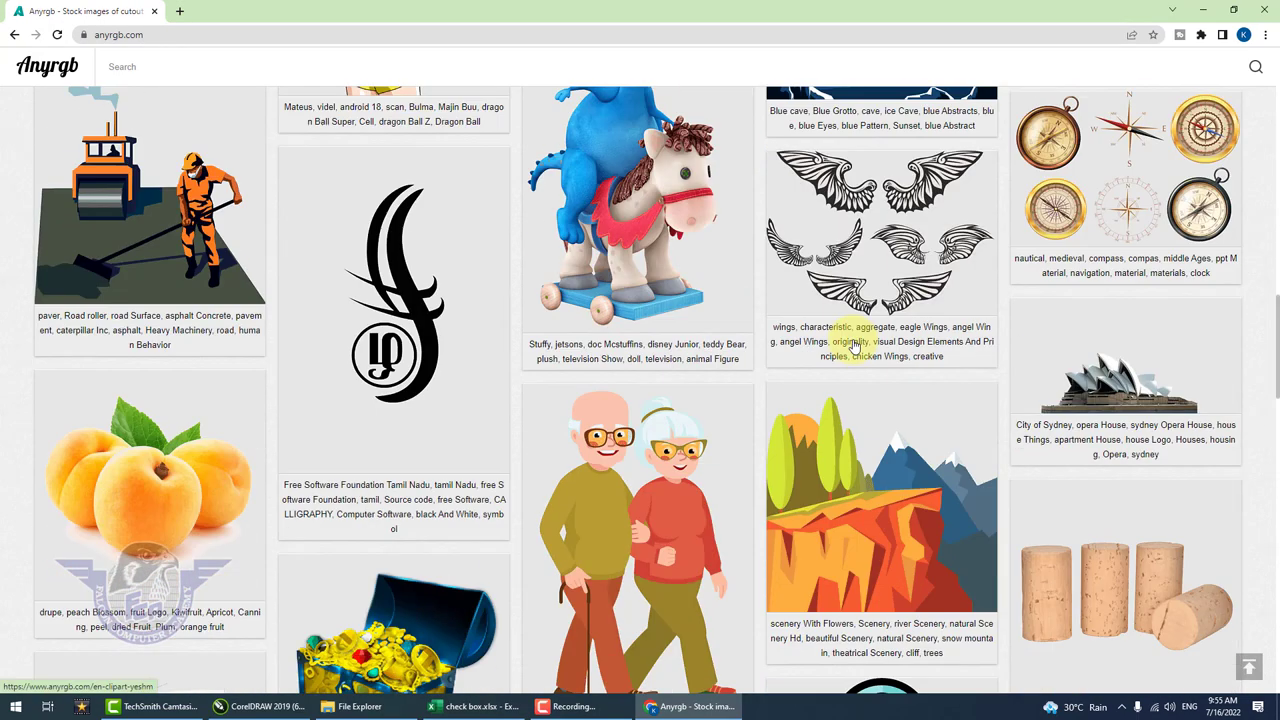
scroll(852, 338, "down", 2)
left_click(145, 66)
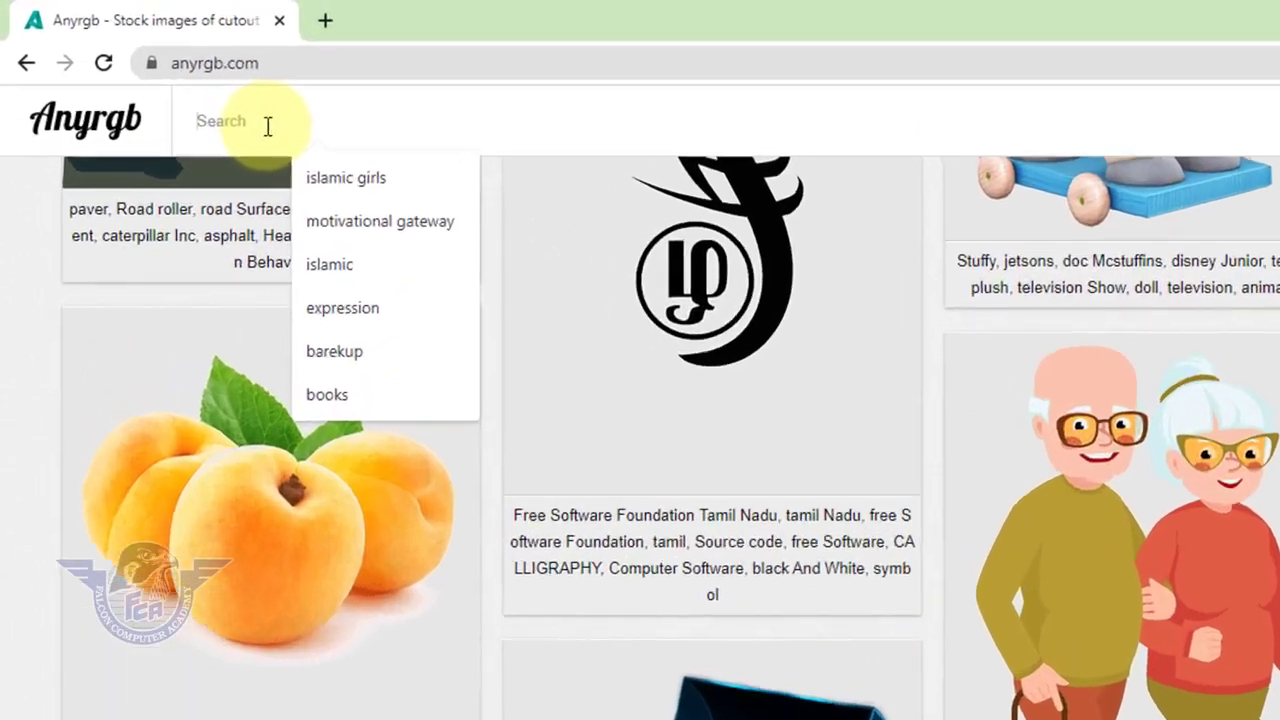
type("c")
type("hec")
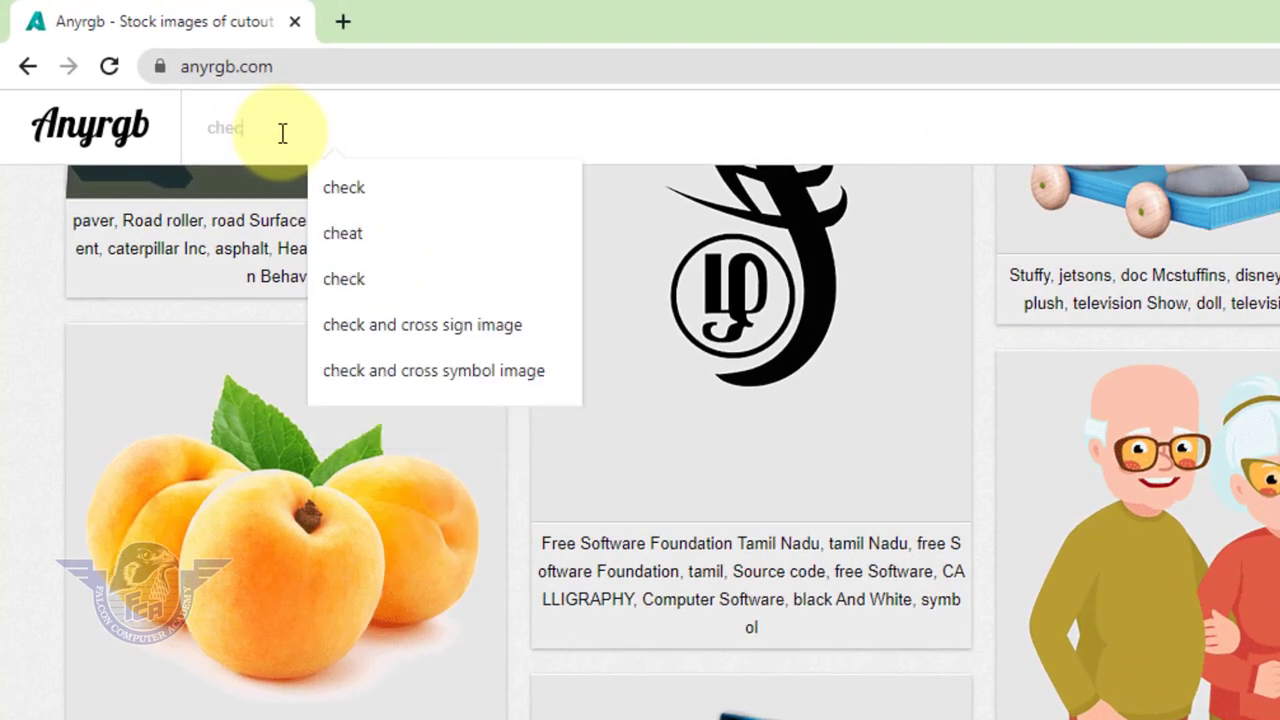
type("k")
key("Return")
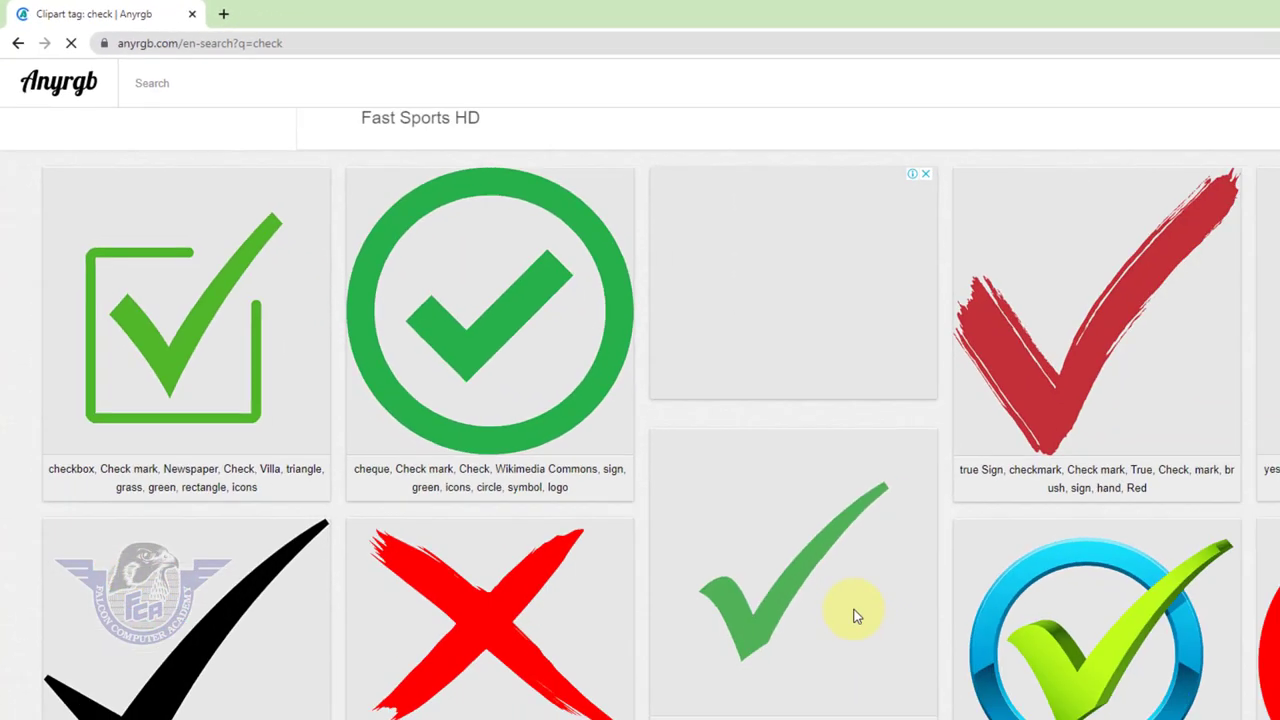
Browse the check results and open the 3D green tick-in-a-box clipart's page
scroll(686, 497, "down", 5)
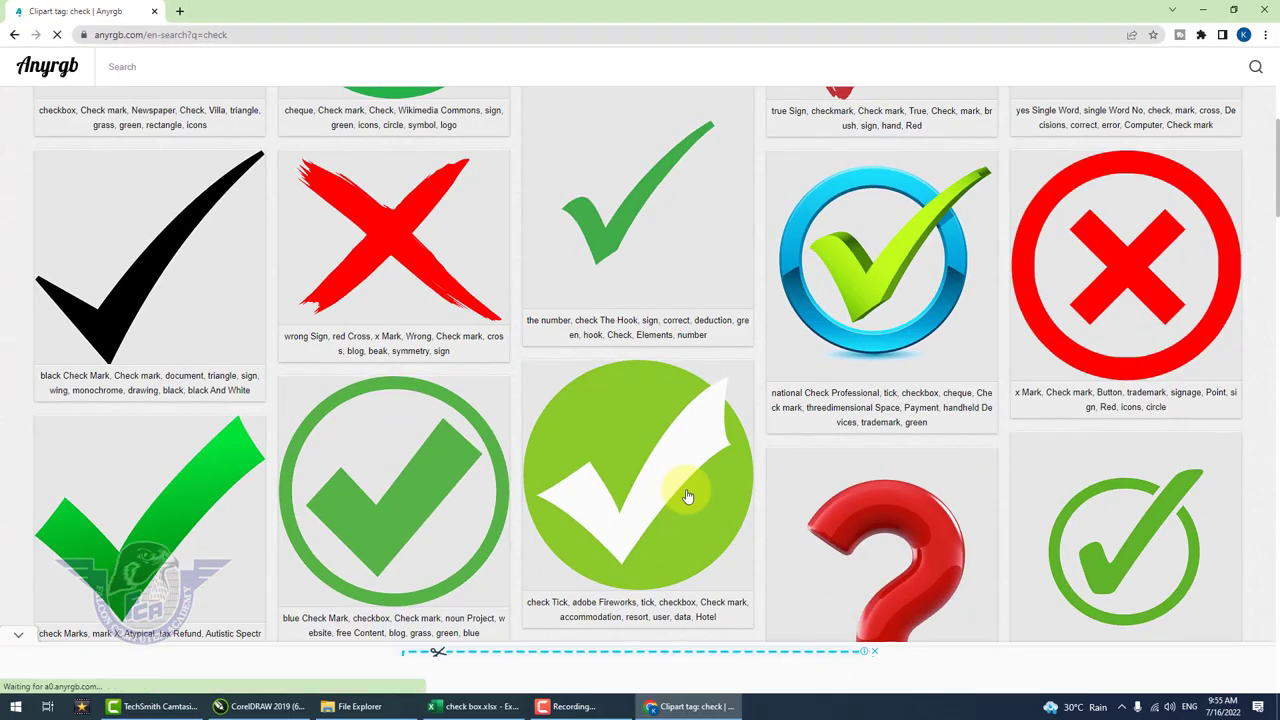
scroll(686, 494, "down", 4)
scroll(688, 497, "down", 3)
scroll(686, 497, "down", 2)
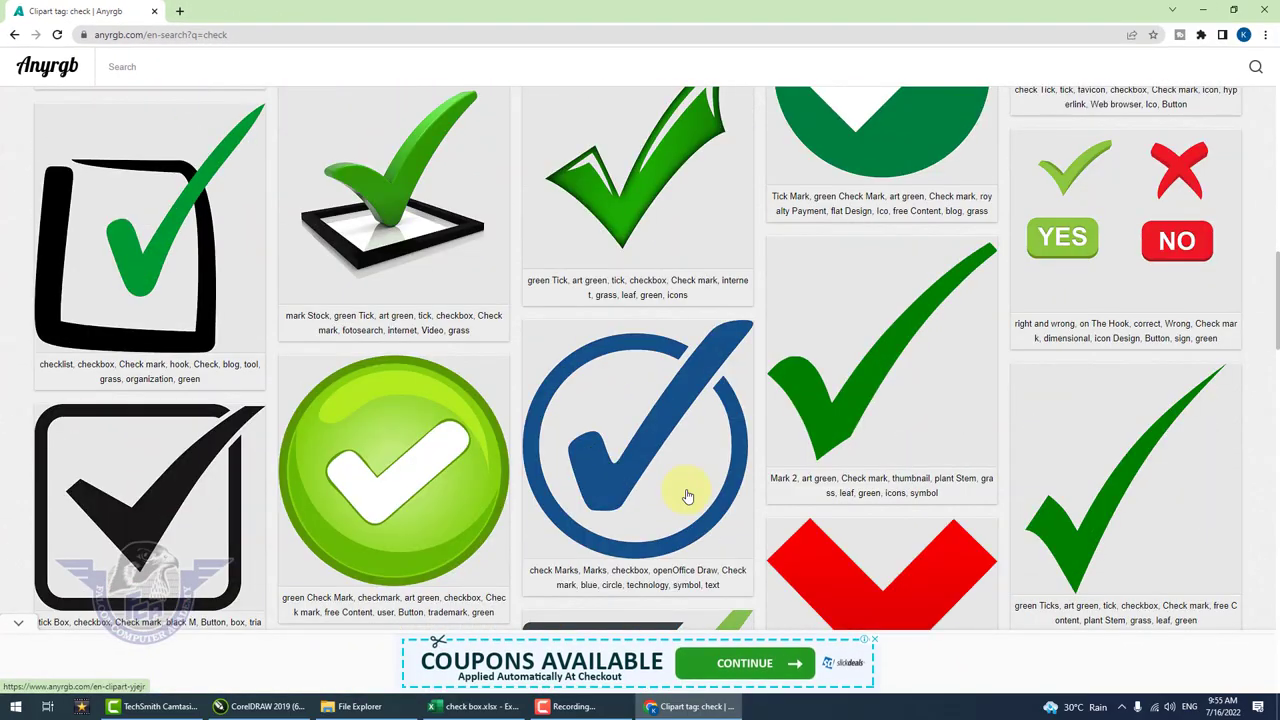
scroll(688, 497, "up", 3)
scroll(688, 497, "up", 3)
scroll(688, 497, "up", 3)
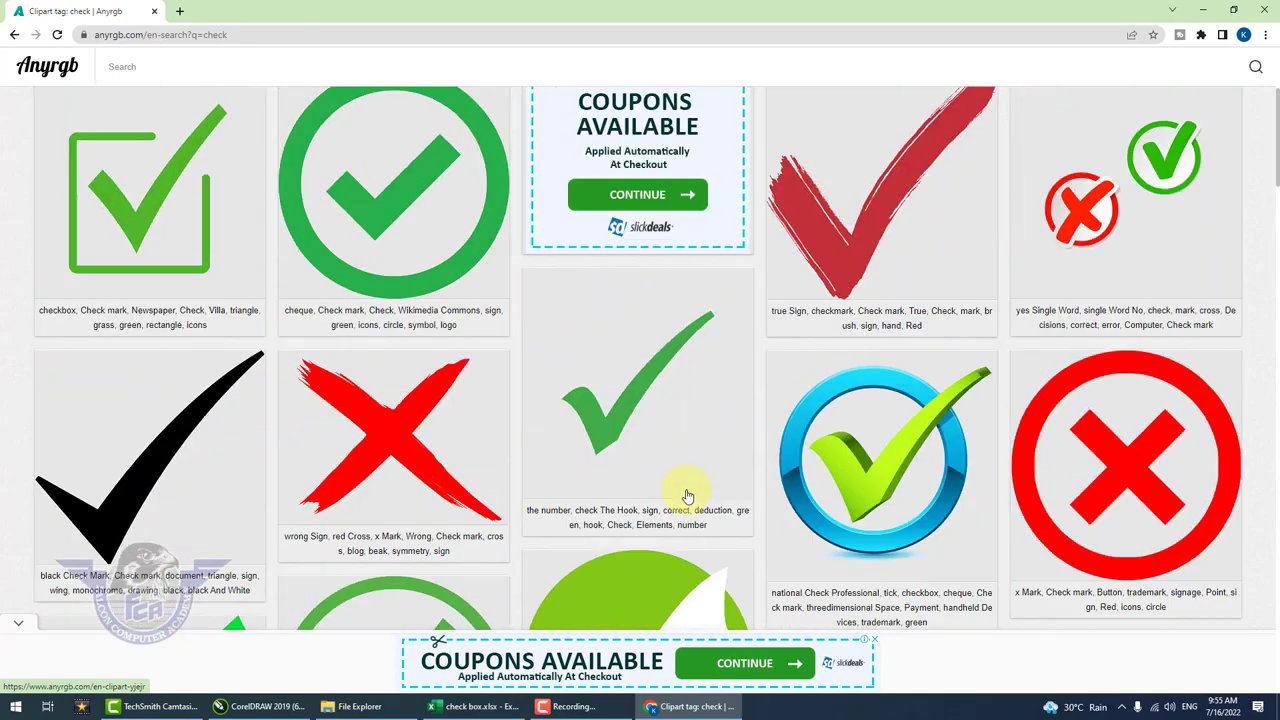
scroll(688, 497, "up", 2)
scroll(688, 497, "down", 5)
scroll(688, 497, "down", 3)
scroll(688, 497, "down", 3)
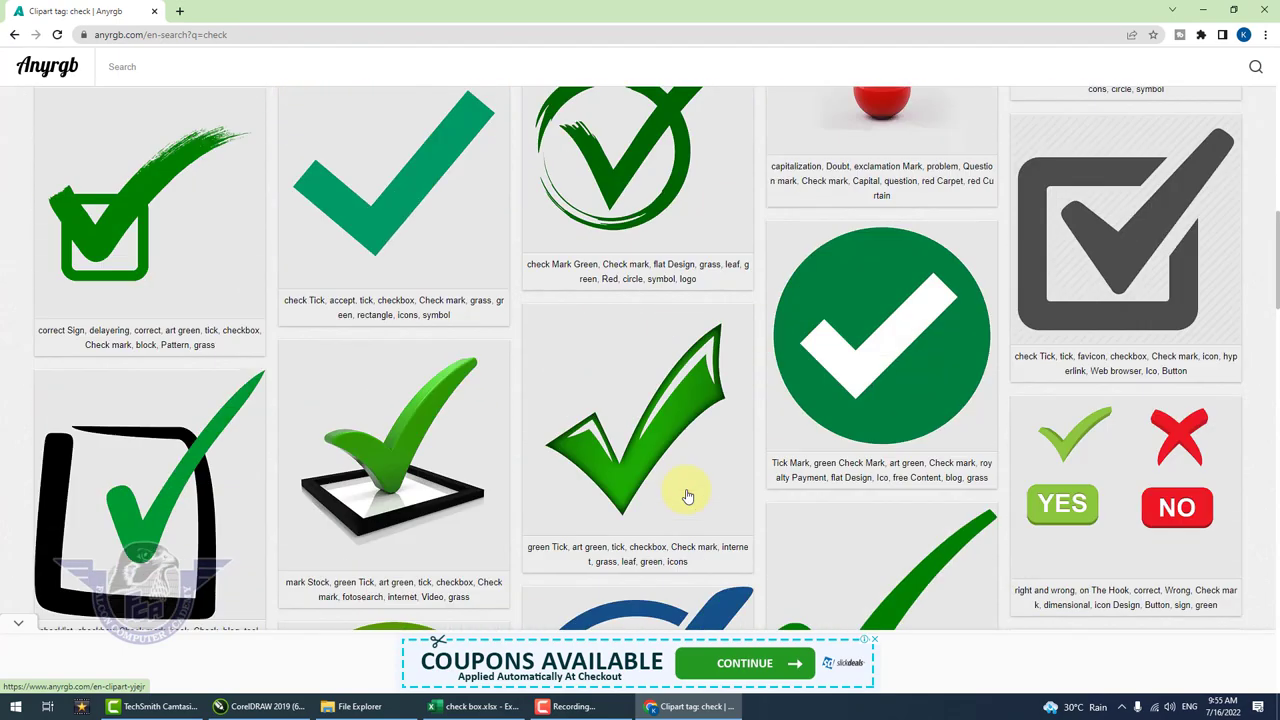
left_click(405, 491)
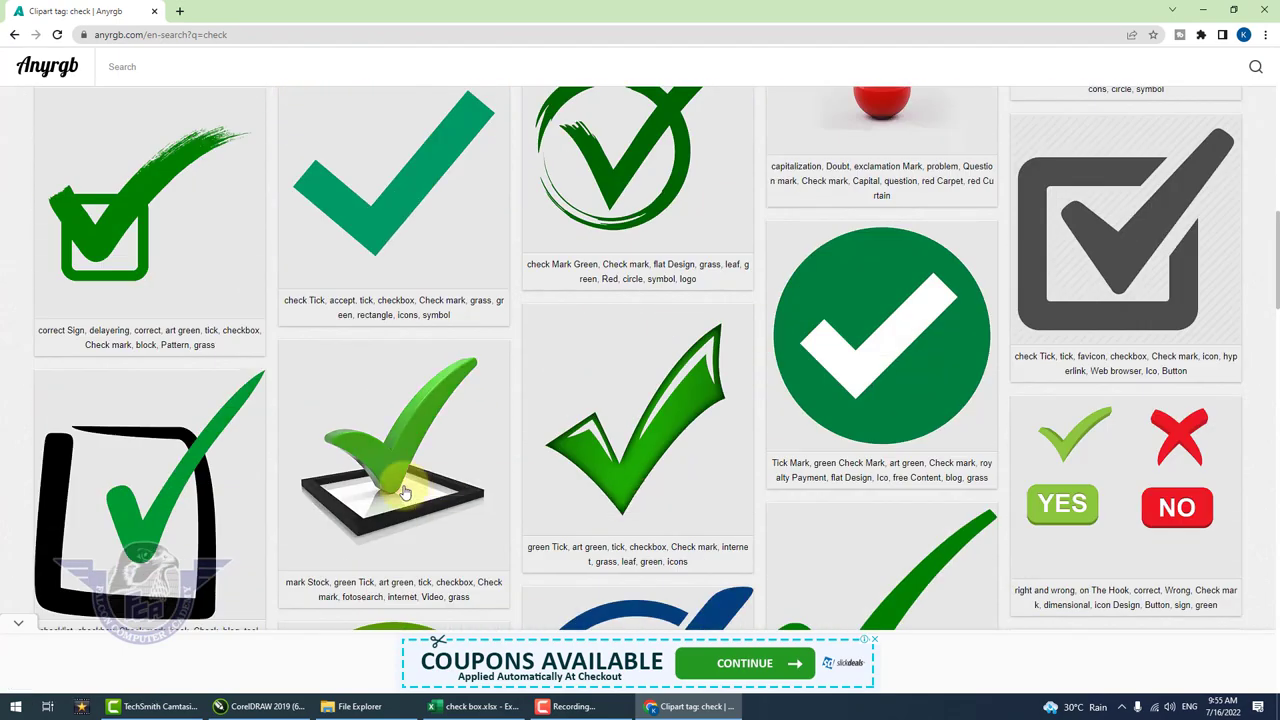
Download the green tick clipart as a PNG and check the finished download
scroll(731, 386, "down", 5)
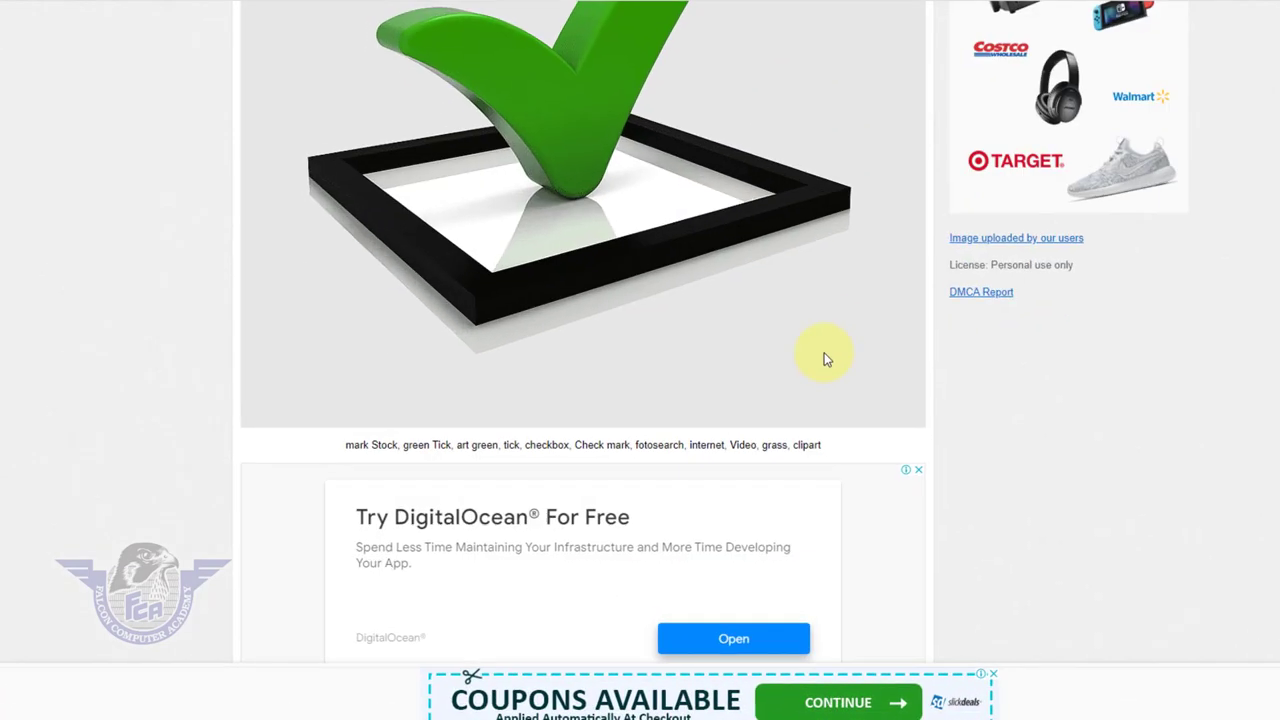
left_click(762, 601)
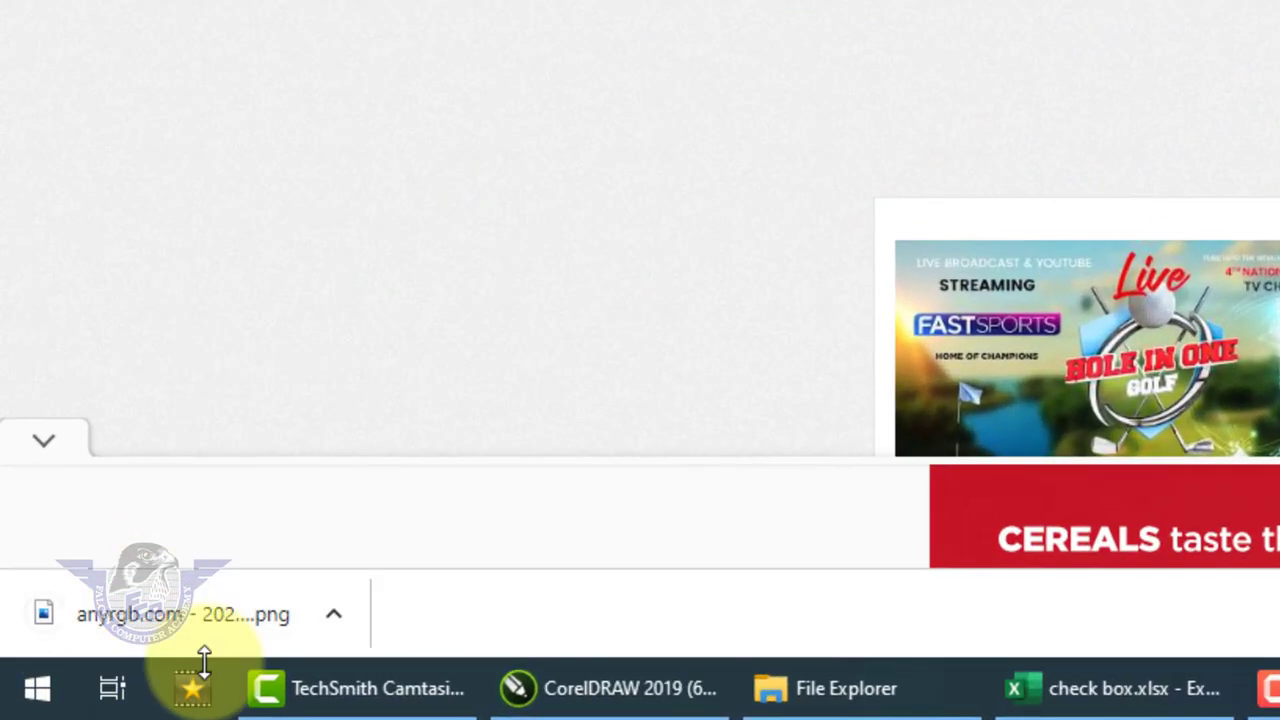
left_click(198, 658)
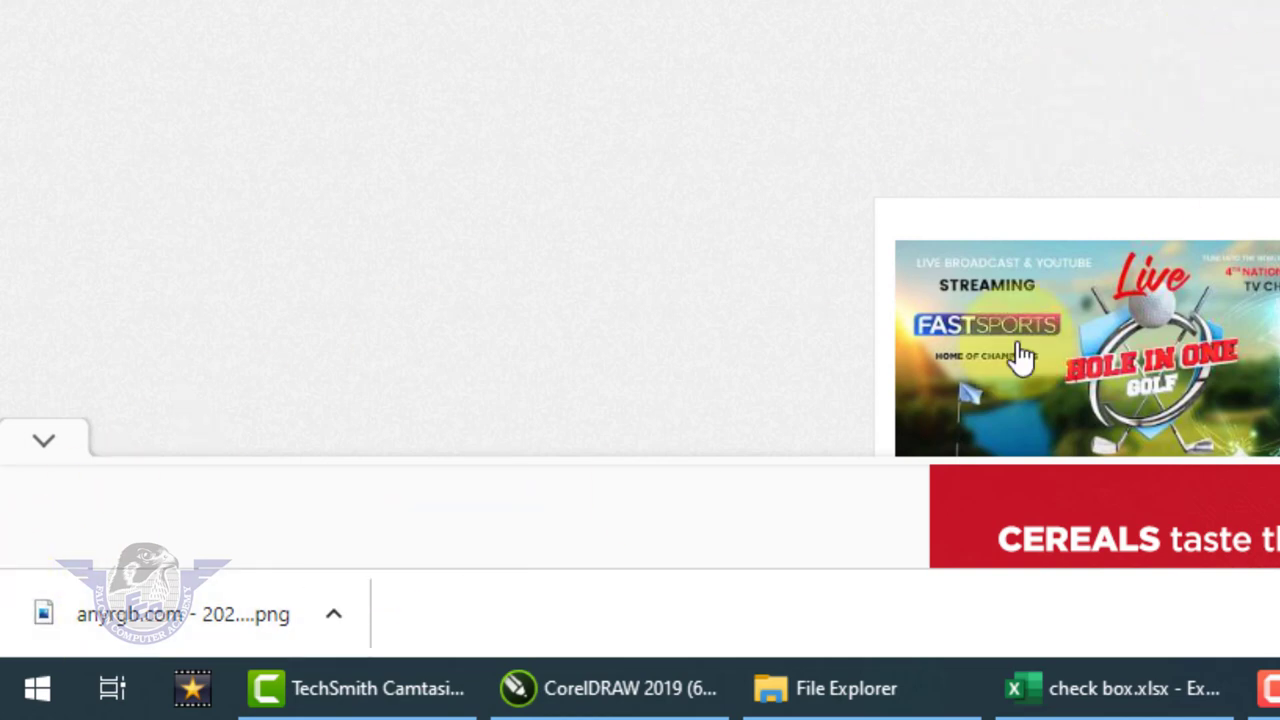
right_click(230, 613)
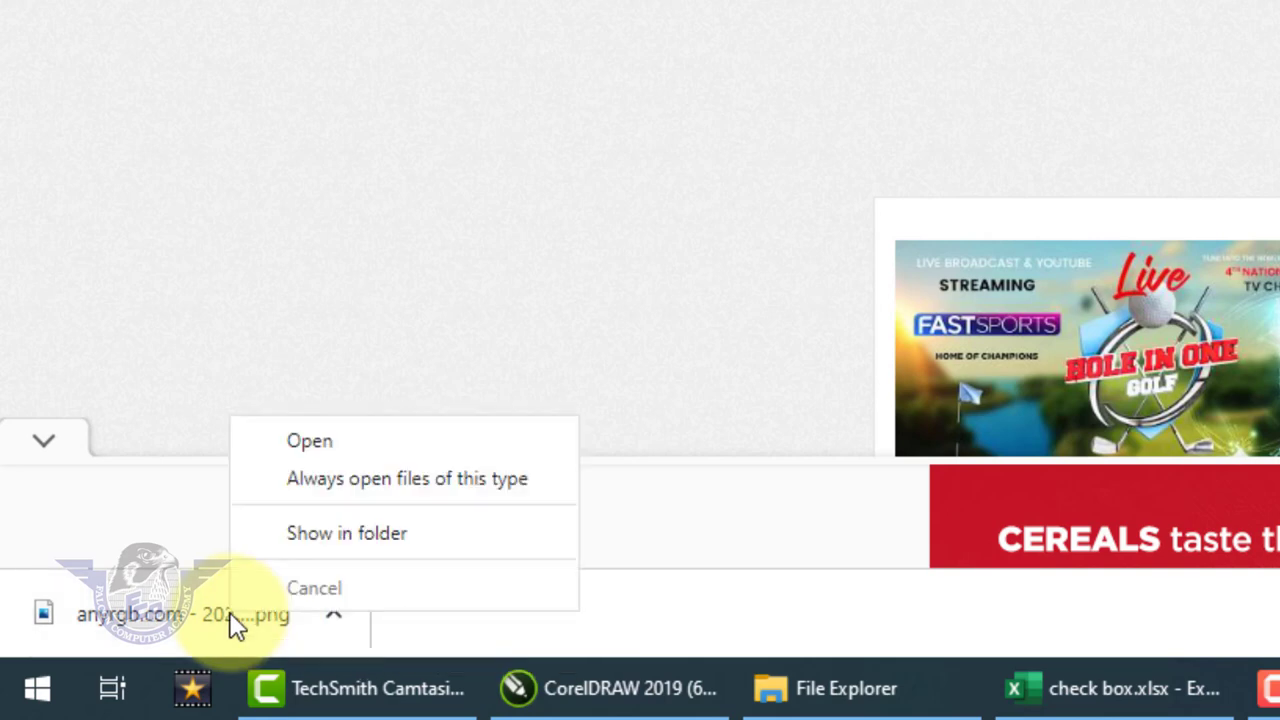
left_click(230, 612)
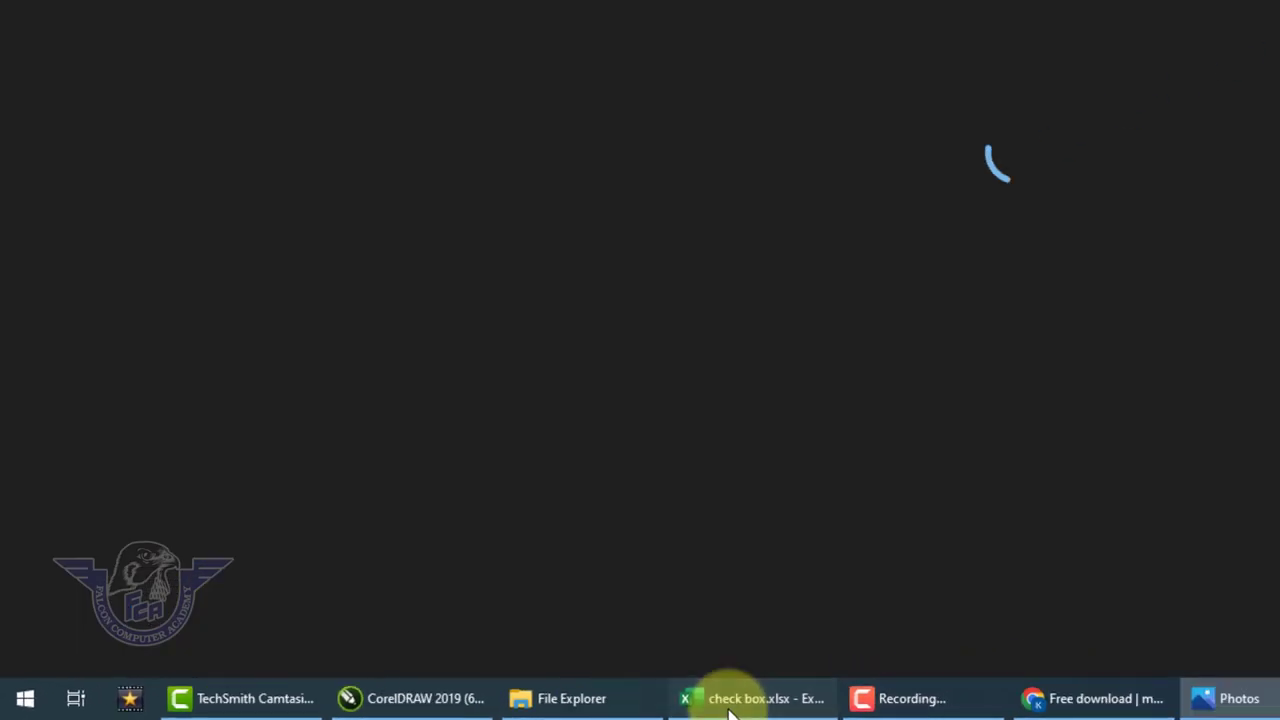
Back in check box.xlsx, insert the downloaded green tick PNG from Downloads at cell G5
left_click(459, 710)
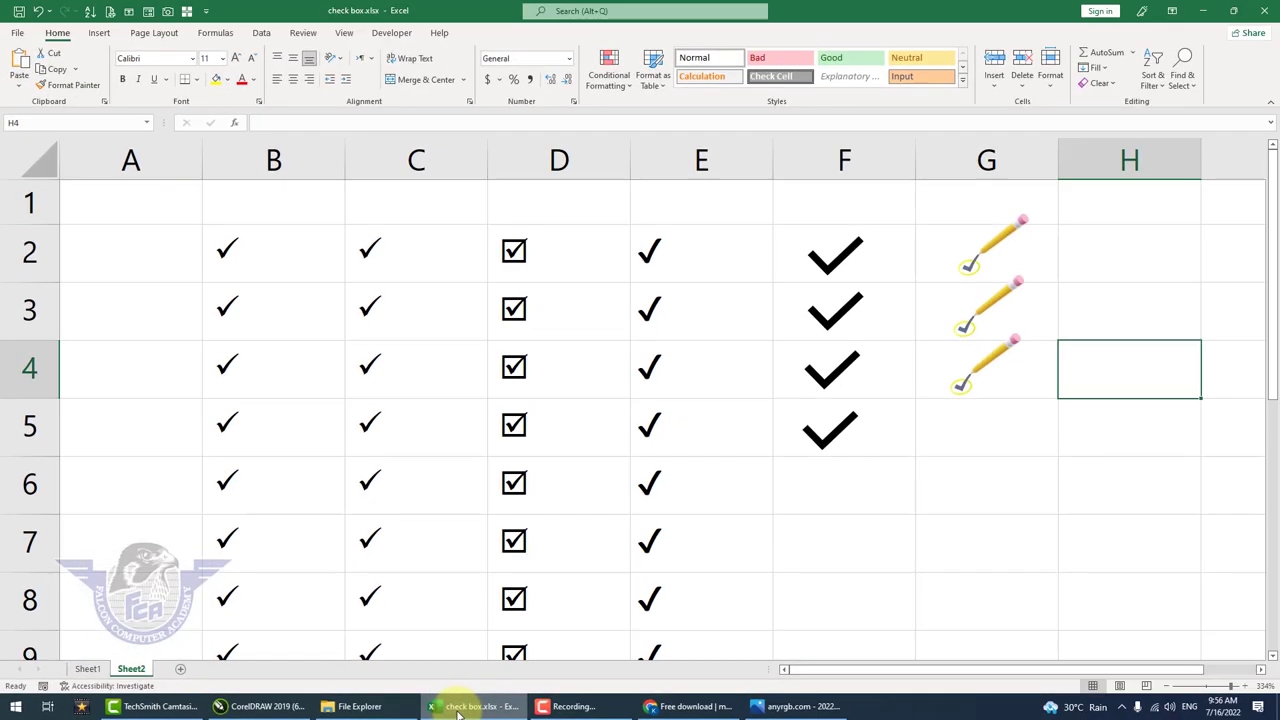
left_click(1006, 440)
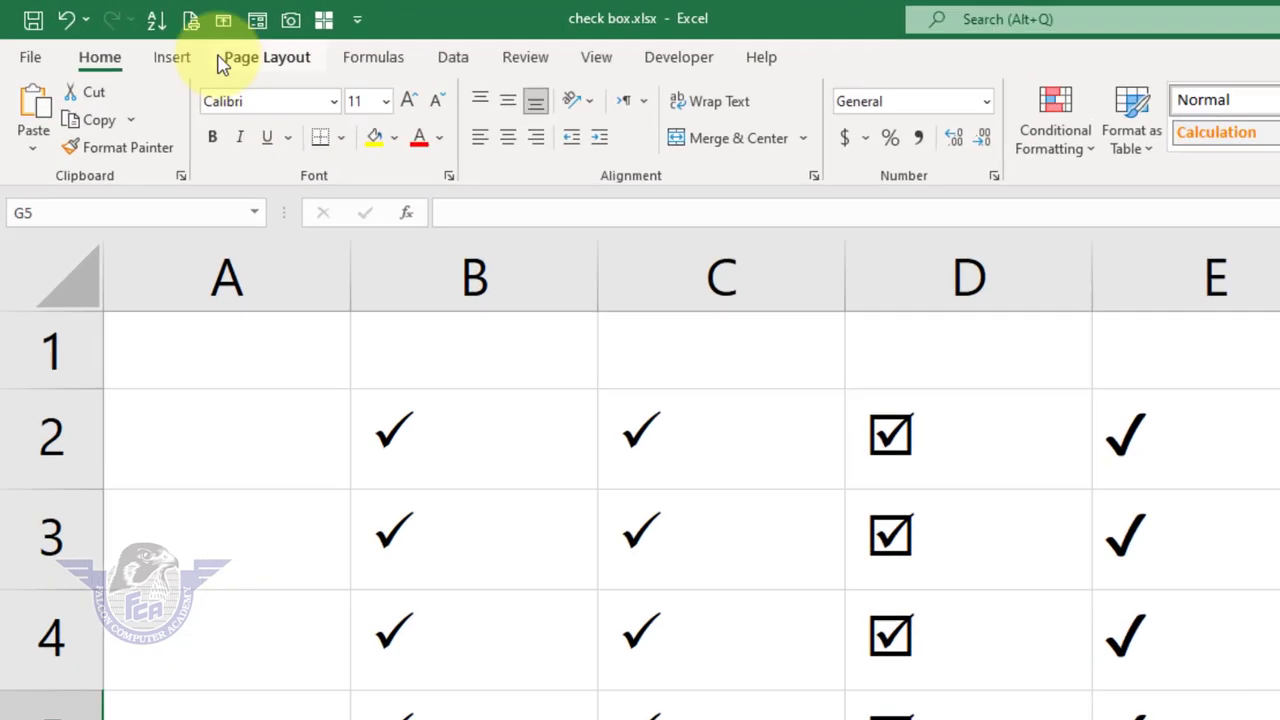
left_click(99, 32)
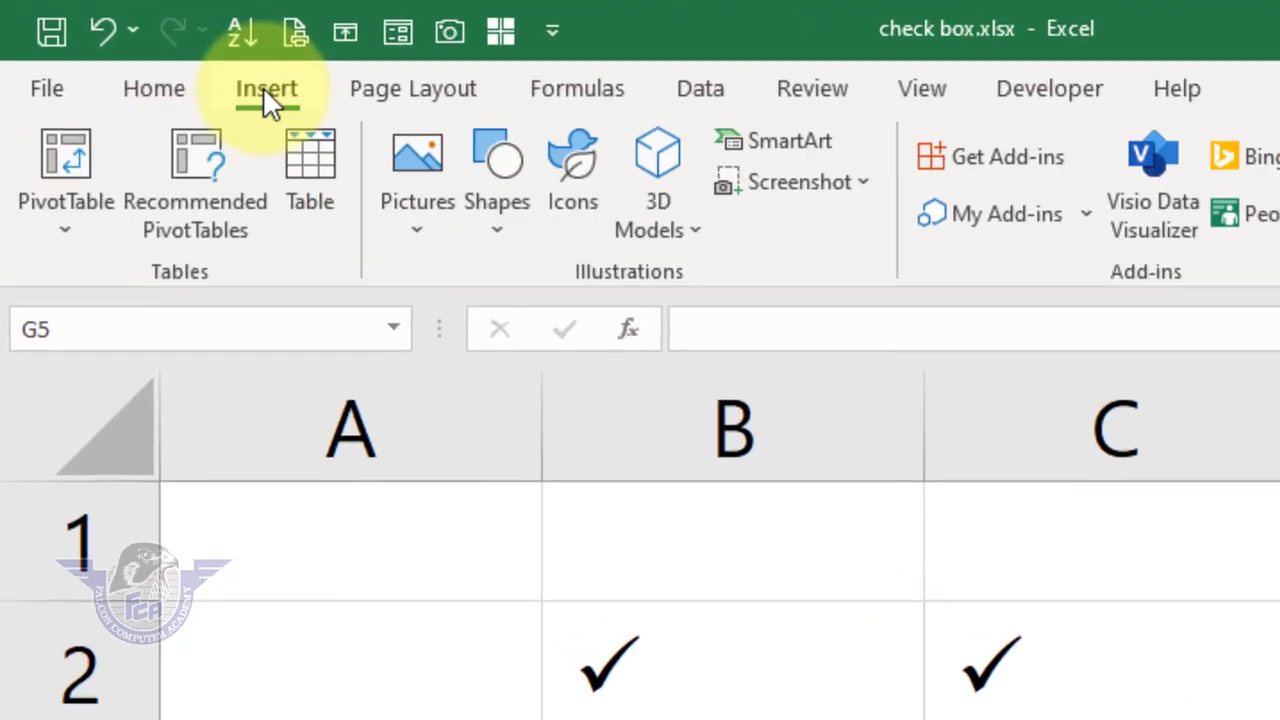
left_click(428, 160)
left_click(536, 346)
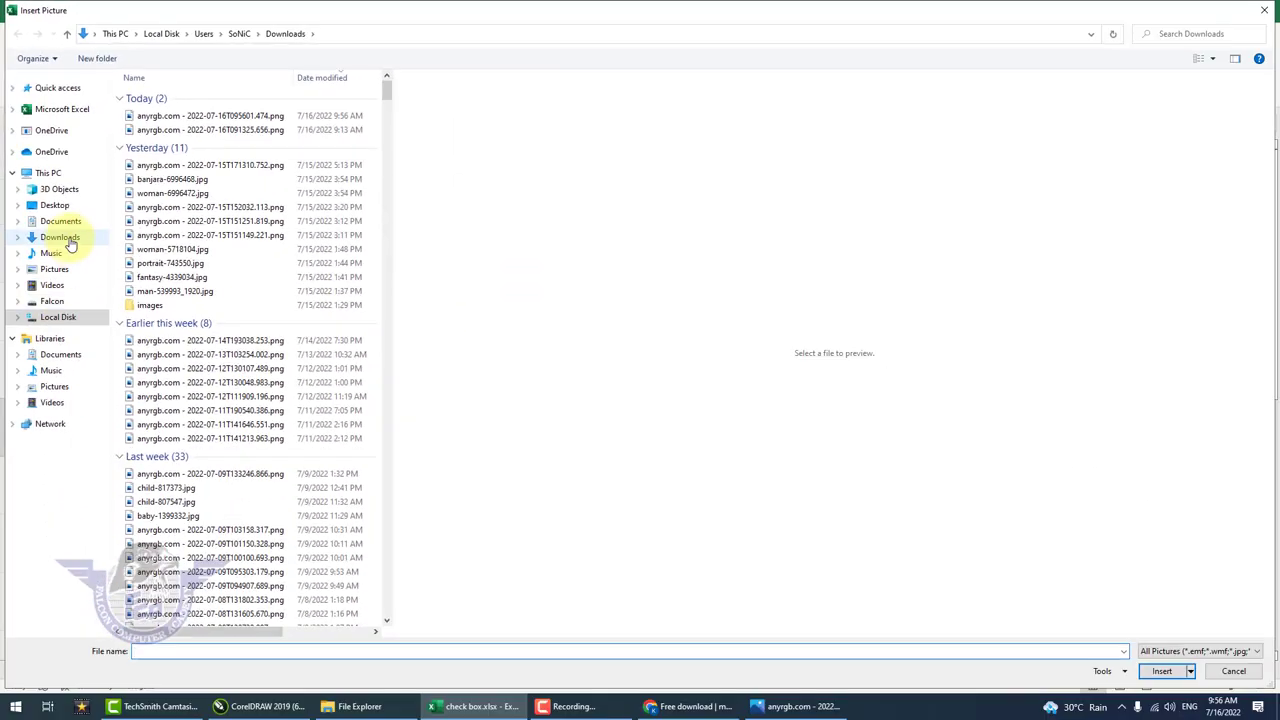
left_click(68, 239)
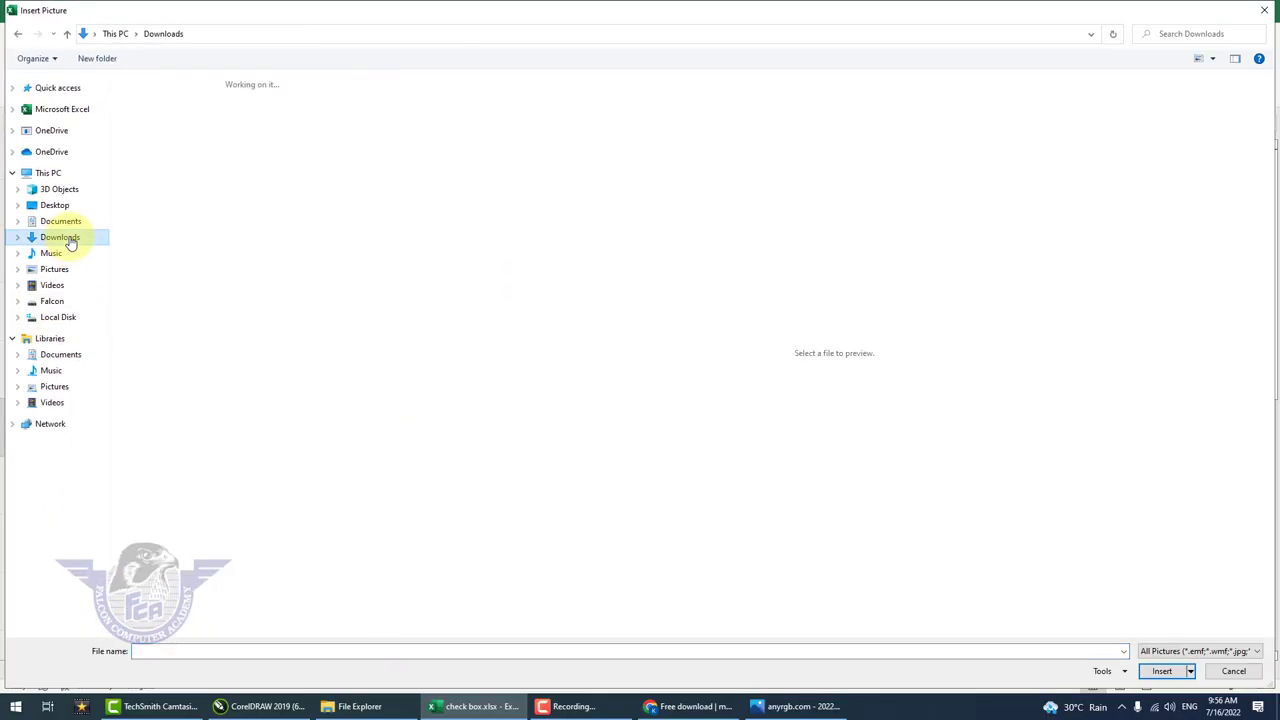
left_click(153, 150)
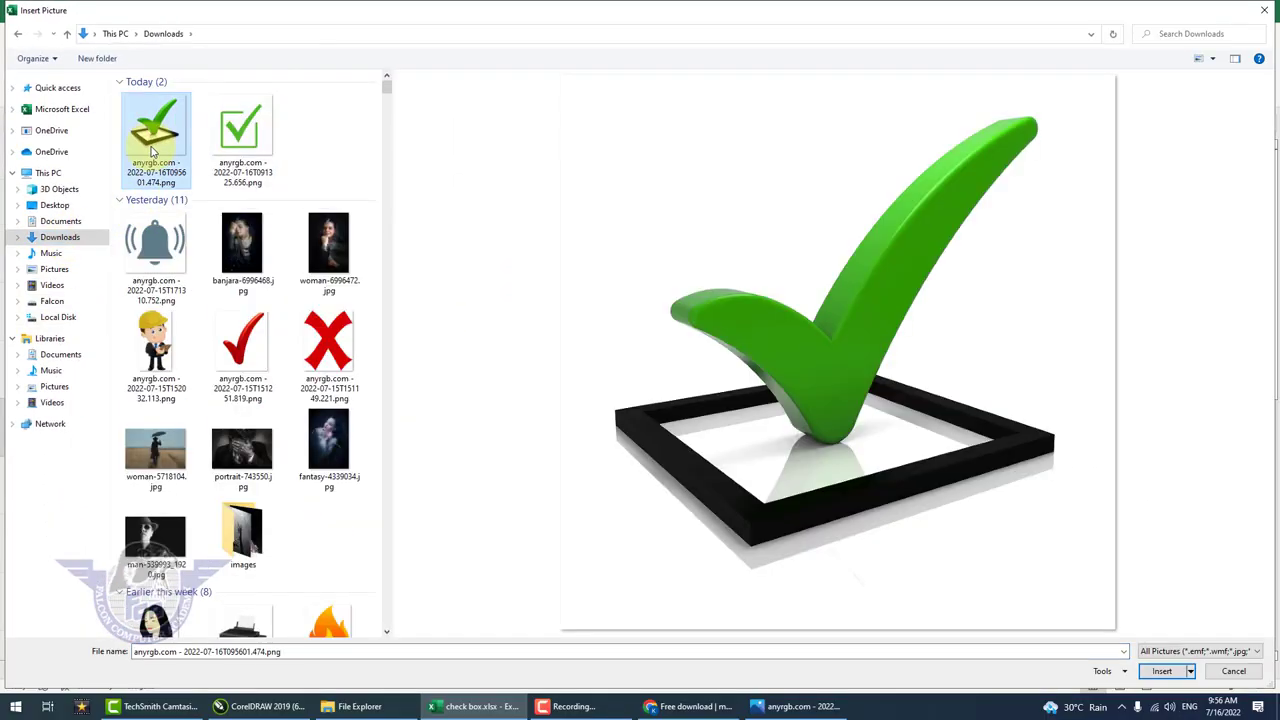
left_click(1162, 671)
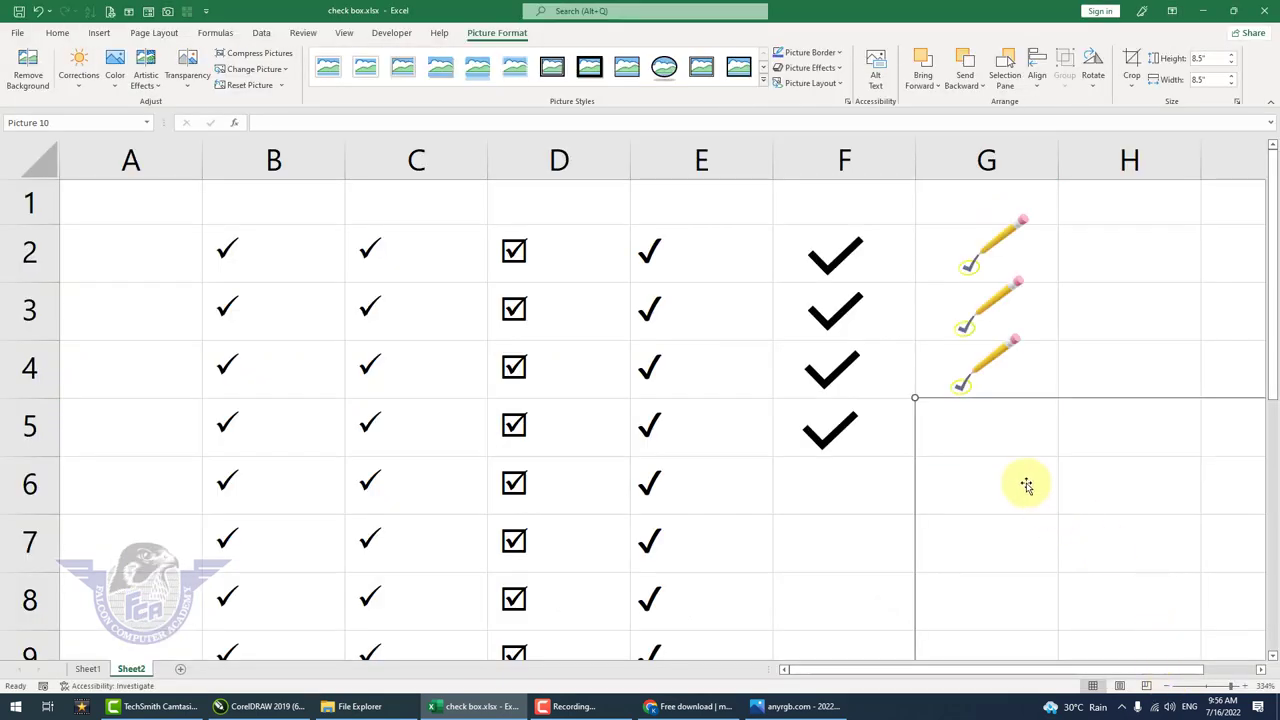
Zoom out, shrink the green tick picture to 0.37" square, and move it into cell H2
left_click(1224, 686)
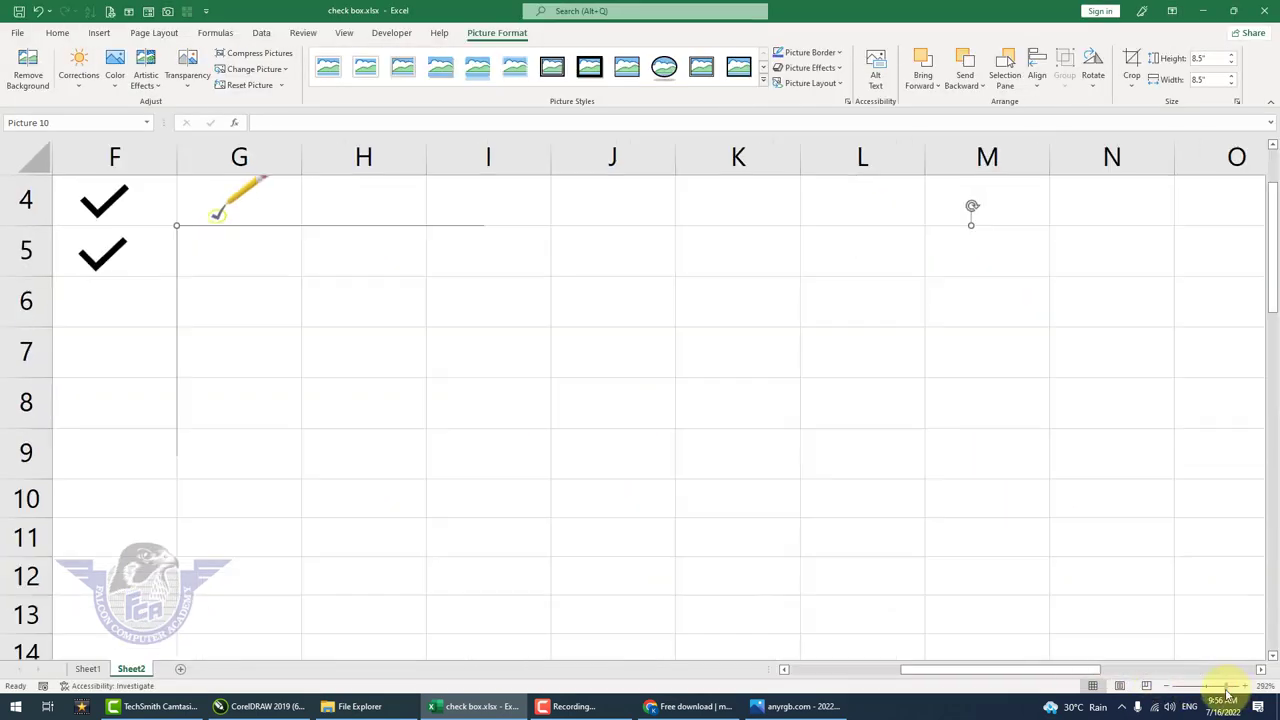
left_click_drag(1226, 688, 1205, 686)
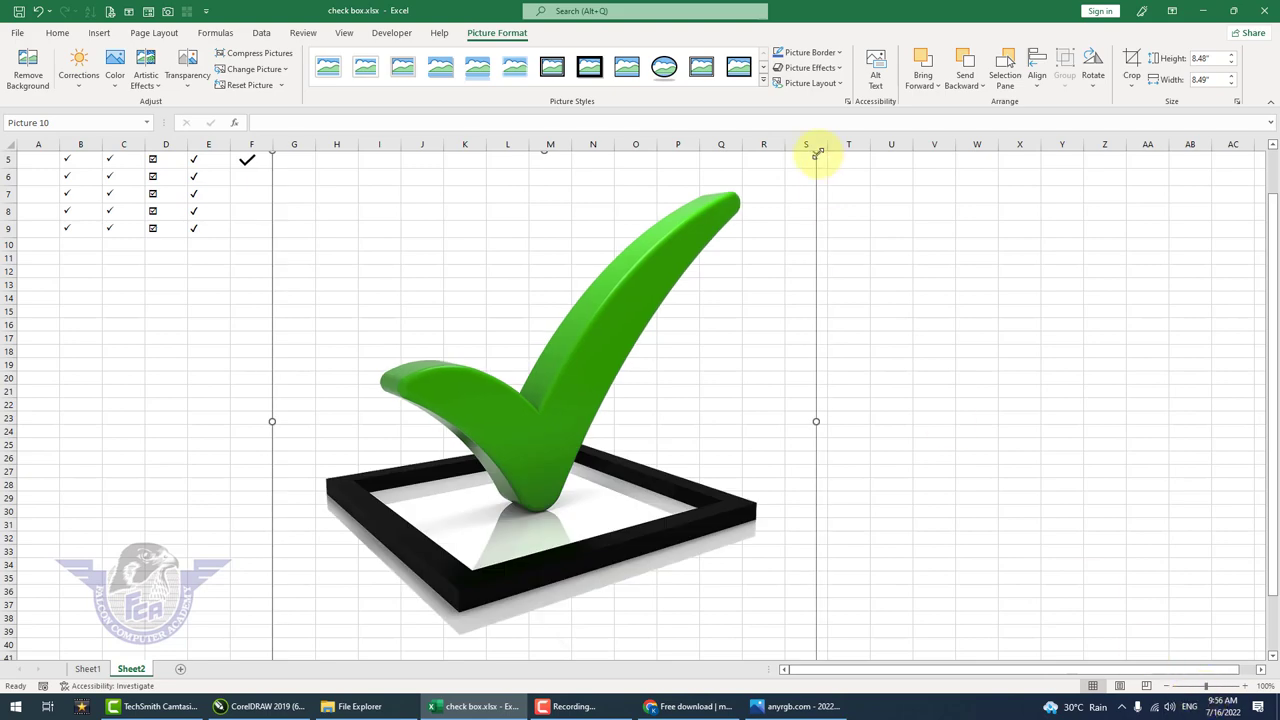
mouse_move(817, 153)
left_mouse_down()
mouse_move(393, 590)
mouse_move(314, 222)
mouse_move(267, 314)
left_mouse_up()
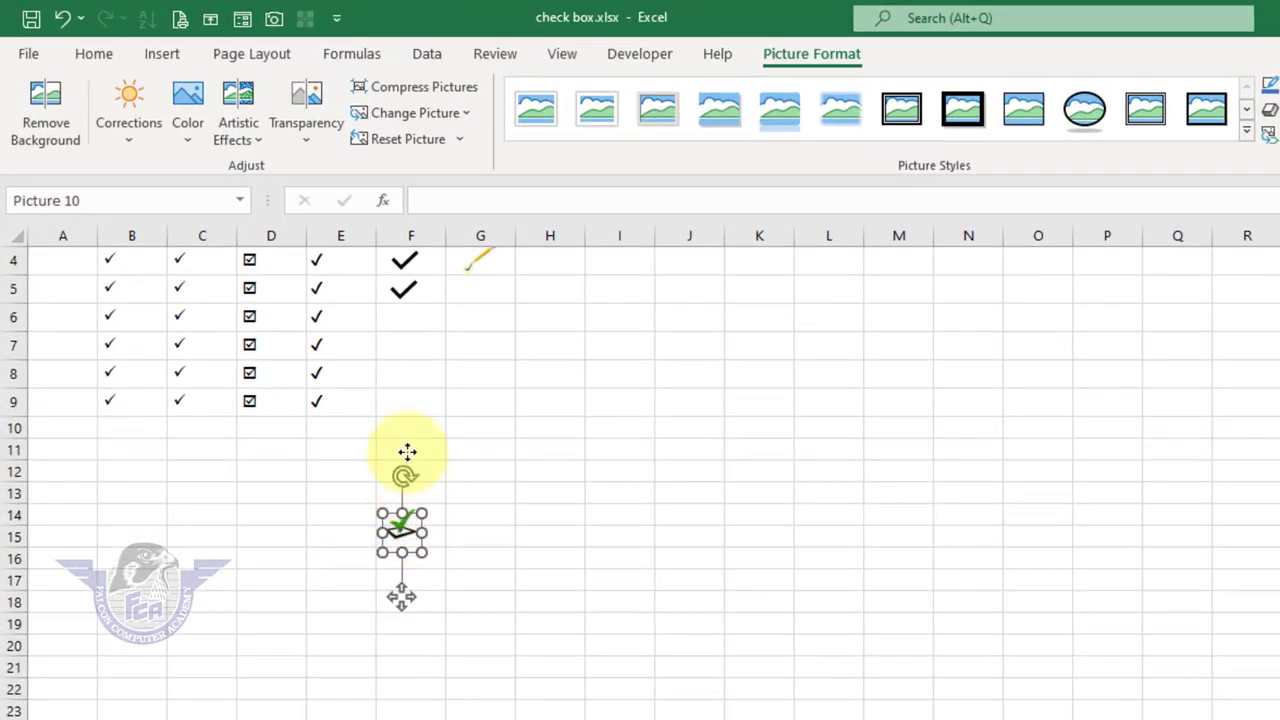
left_click_drag(407, 452, 550, 288)
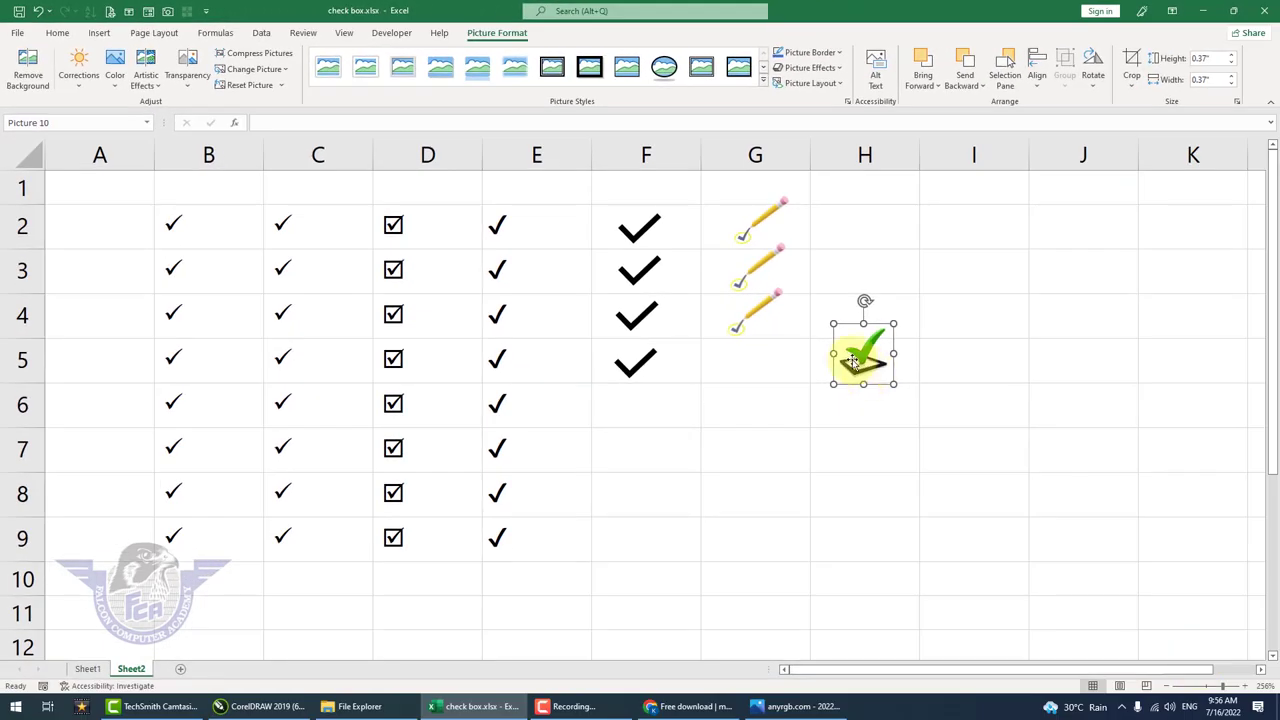
left_click_drag(867, 368, 866, 232)
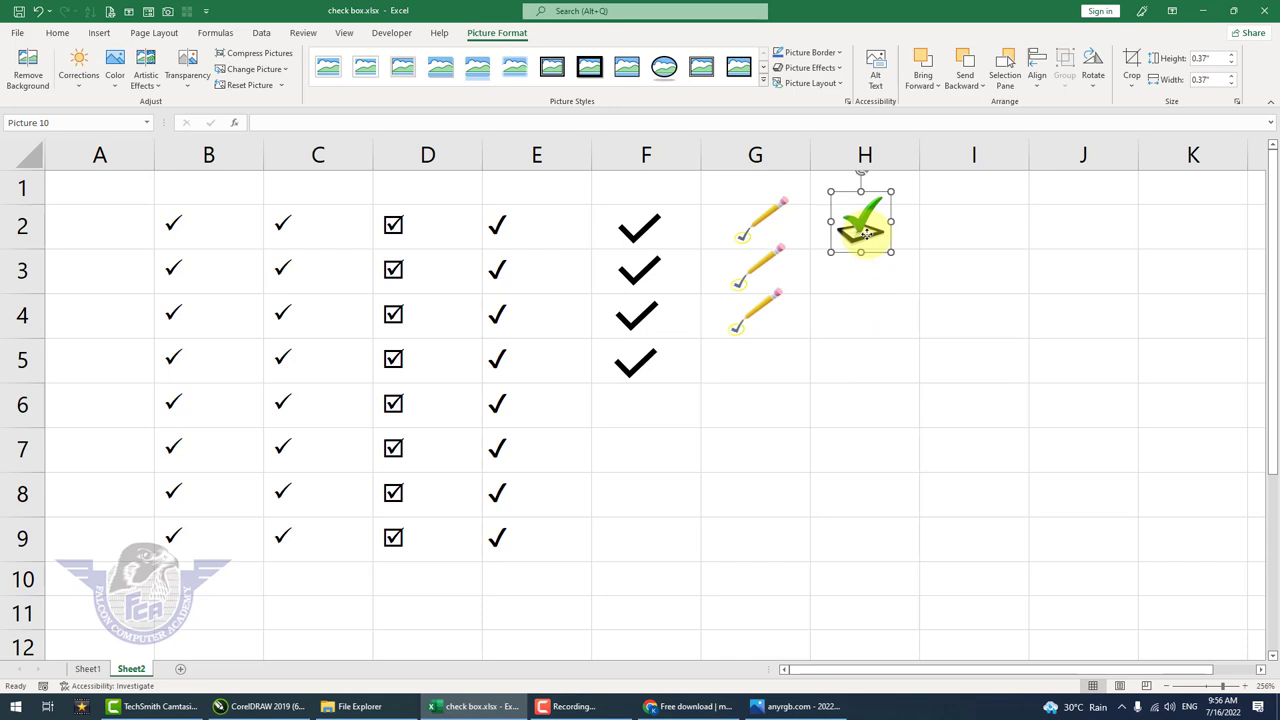
Copy the H2 tick picture down into column H, then click I5 to deselect
left_click_drag(866, 232, 862, 360)
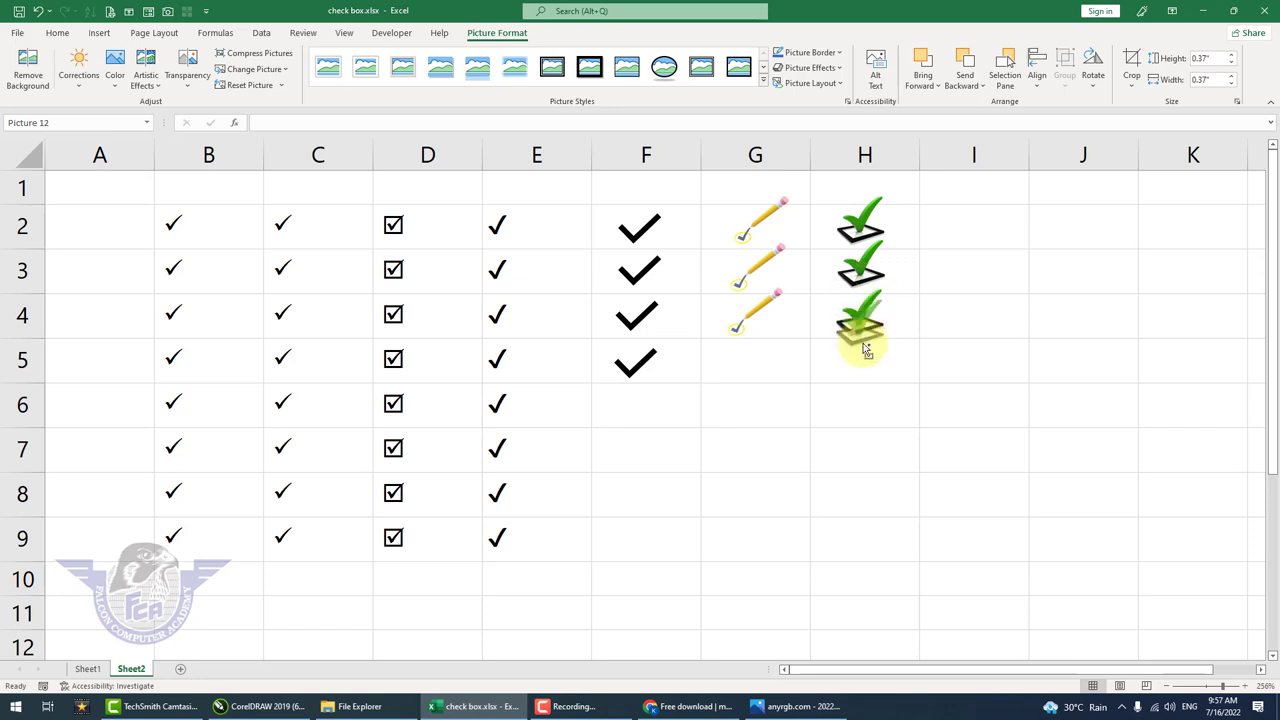
left_click(972, 378)
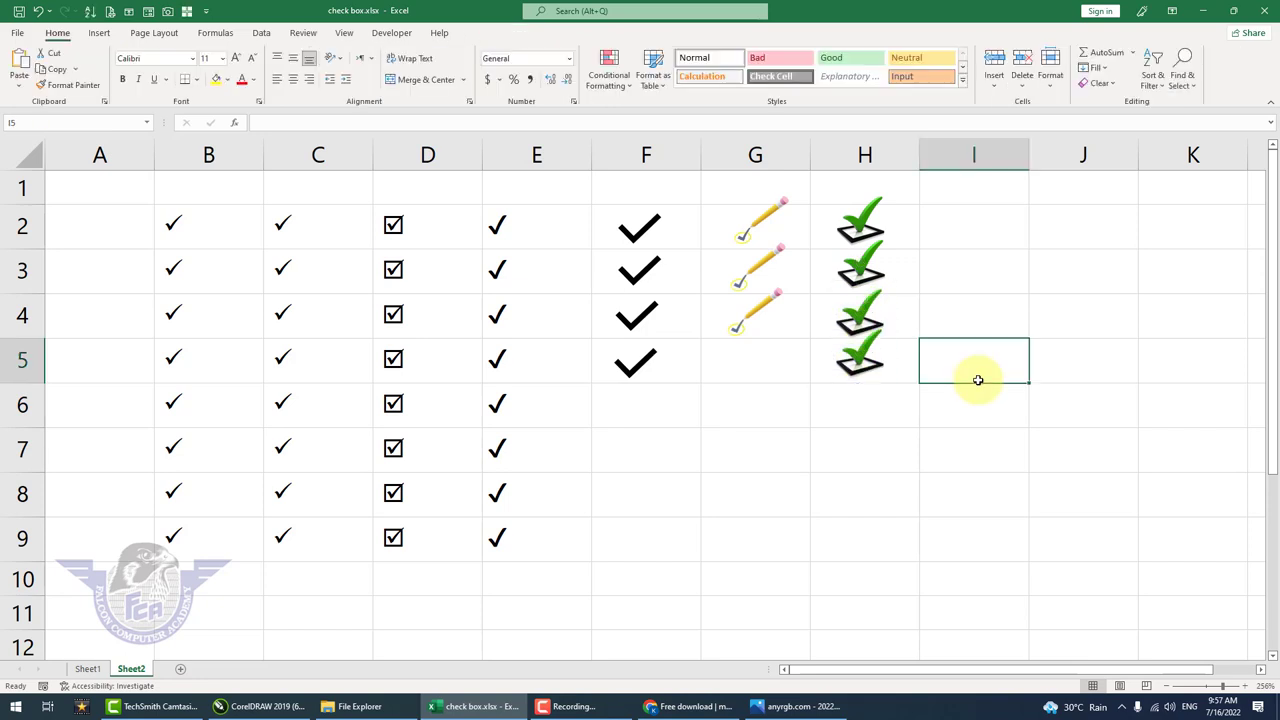